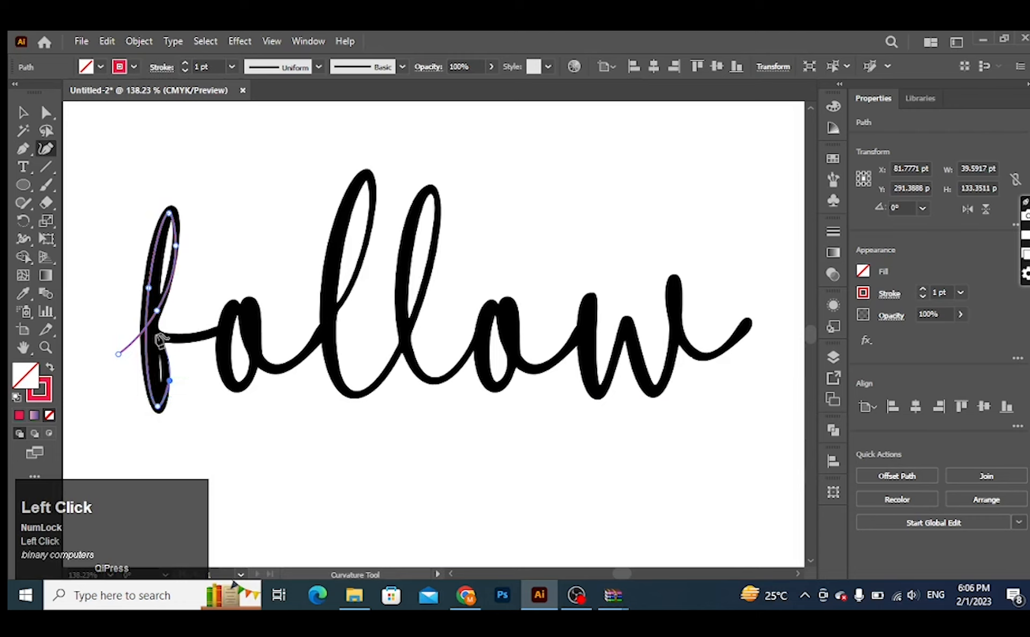
# Step: Continue the Curvature path through the loop left of the f's stem and along its crossbar to the first o
pyautogui.click(150, 323)
pyautogui.click(121, 304)
pyautogui.click(124, 324)
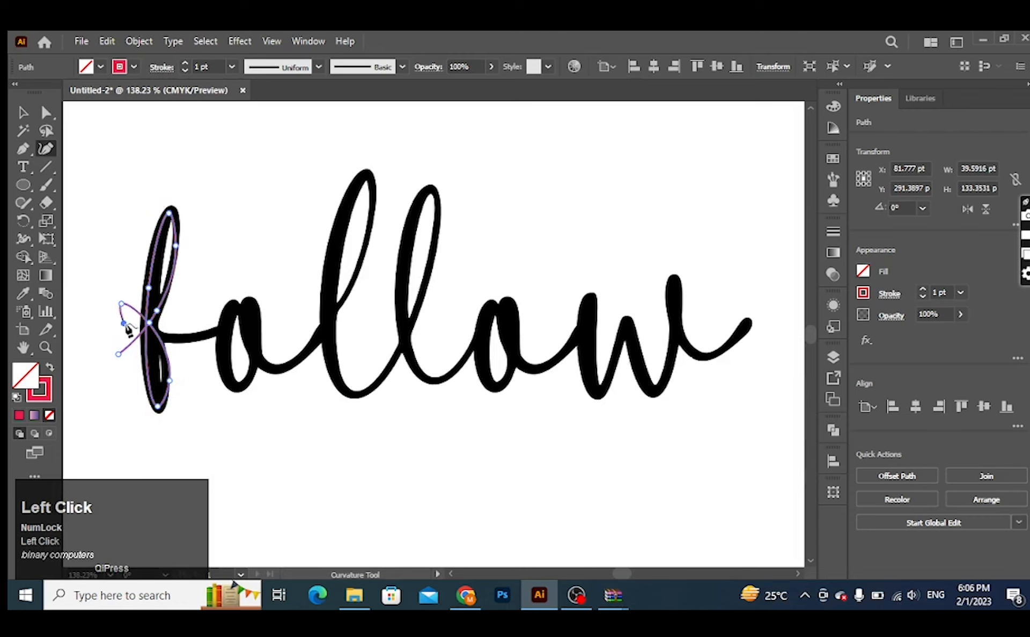
pyautogui.click(190, 337)
pyautogui.click(228, 325)
# Step: Trace the first o with the Curvature path, from its upper left around the bowl and out to its exit stroke
pyautogui.click(234, 299)
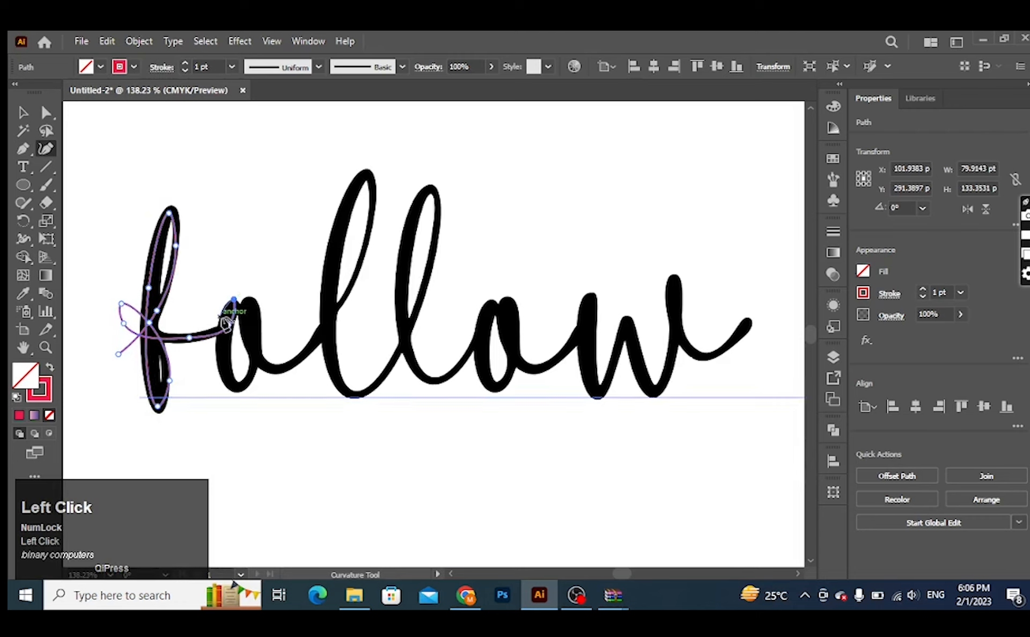
pyautogui.click(219, 317)
pyautogui.click(229, 383)
pyautogui.click(245, 384)
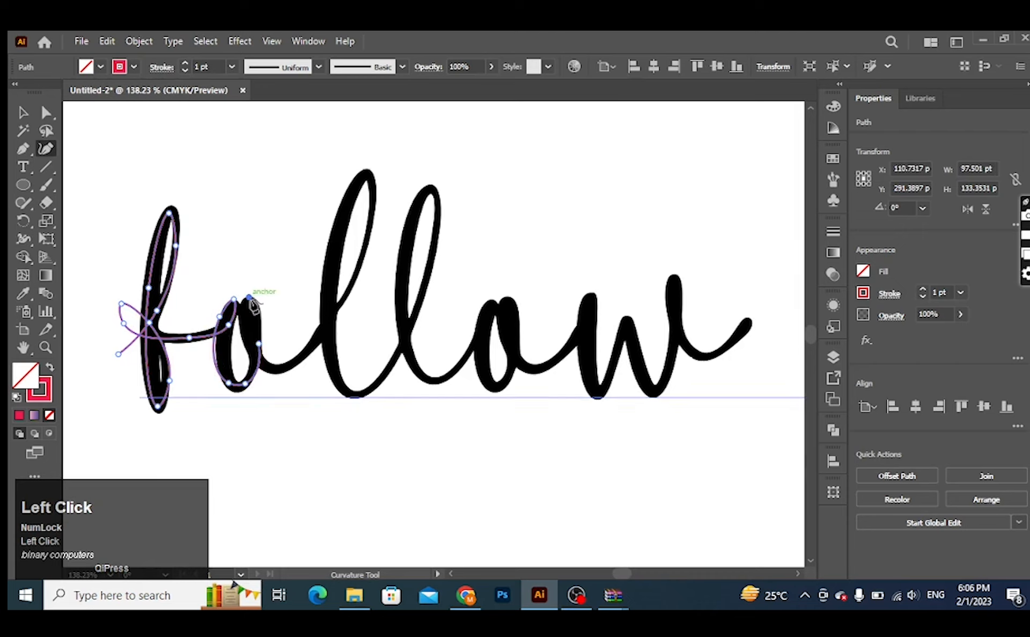
pyautogui.click(249, 297)
pyautogui.click(259, 344)
pyautogui.click(267, 368)
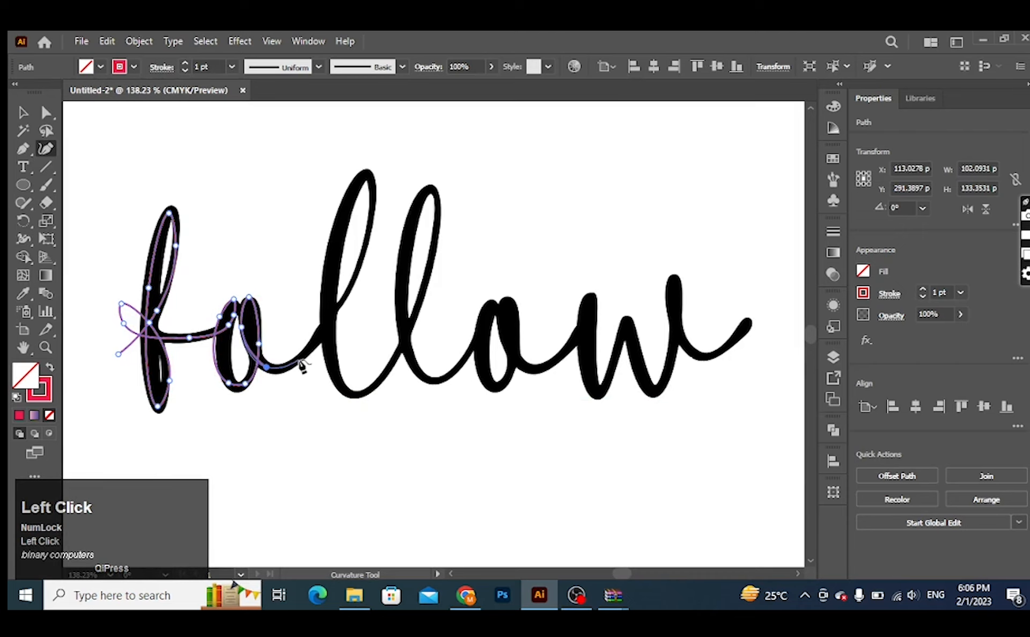
# Step: Extend the path through the first l, replacing the misplaced point near its top, and around its bottom curve
pyautogui.click(299, 359)
pyautogui.click(361, 261)
pyautogui.click(373, 176)
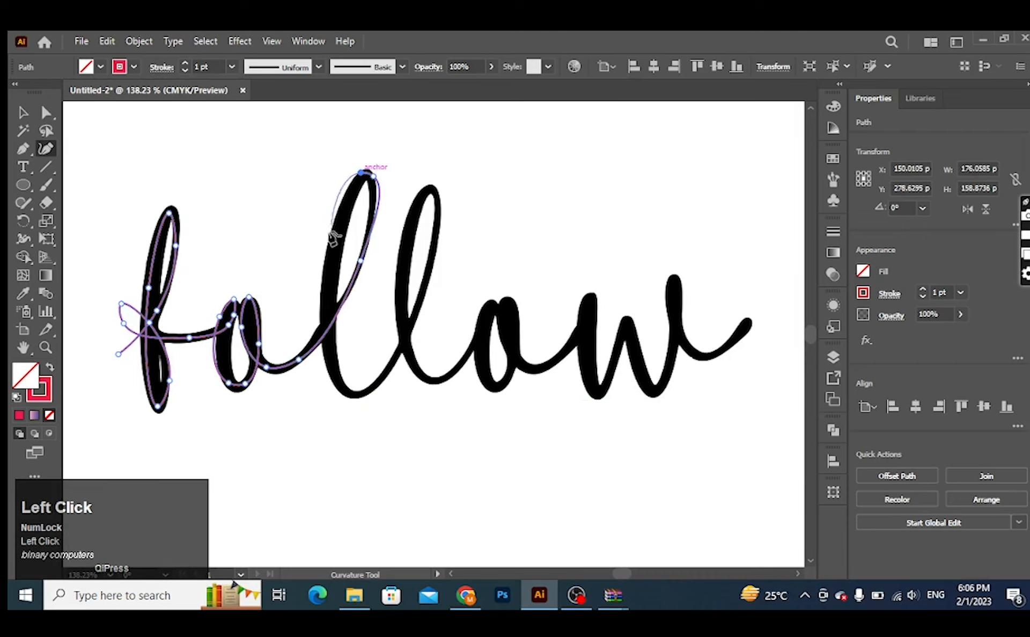
pyautogui.click(329, 233)
pyautogui.hotkey('ctrl', 'z')
pyautogui.click(348, 203)
pyautogui.click(326, 311)
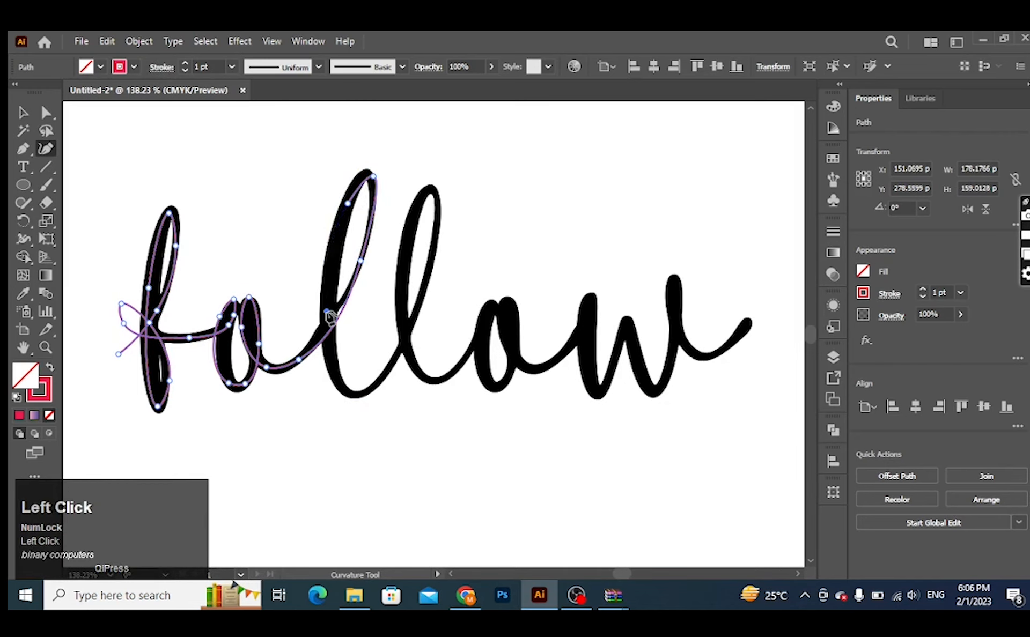
pyautogui.click(346, 391)
pyautogui.click(373, 386)
# Step: Trace the second l with the Curvature path, up its tall loop and down around its bottom curve
pyautogui.click(418, 310)
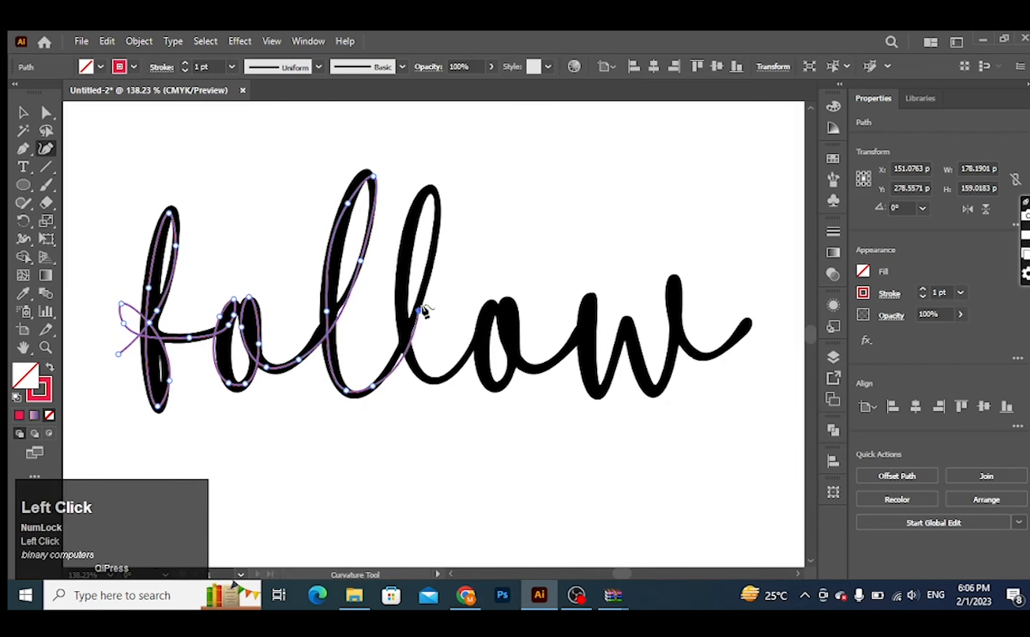
pyautogui.click(438, 217)
pyautogui.click(431, 187)
pyautogui.click(404, 237)
pyautogui.click(403, 330)
pyautogui.click(423, 377)
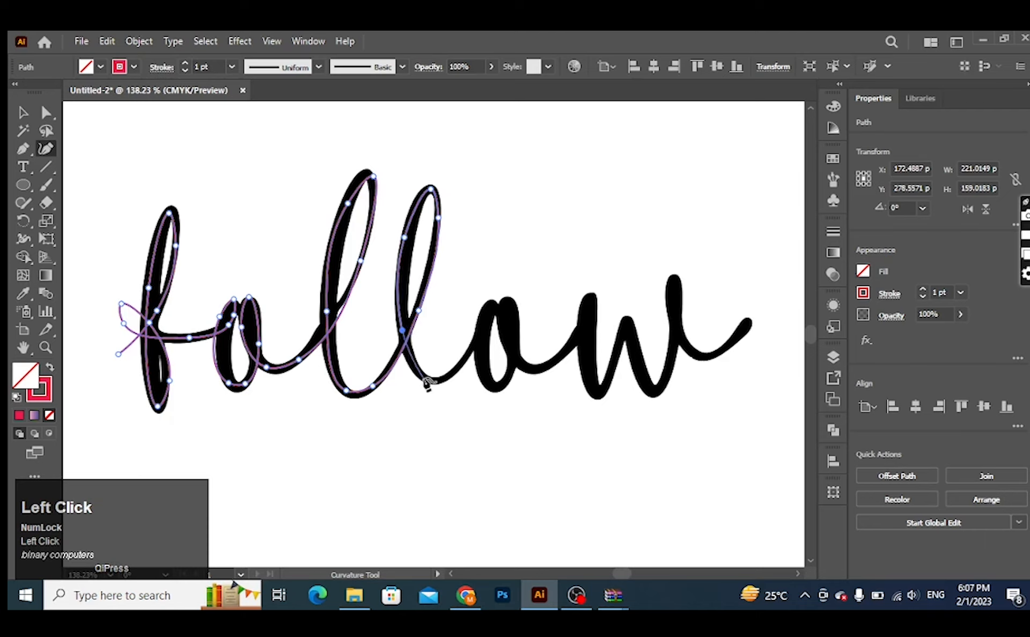
pyautogui.click(449, 374)
# Step: Trace the second o with the Curvature path and continue onto the connecting stroke toward the w
pyautogui.click(481, 337)
pyautogui.click(492, 305)
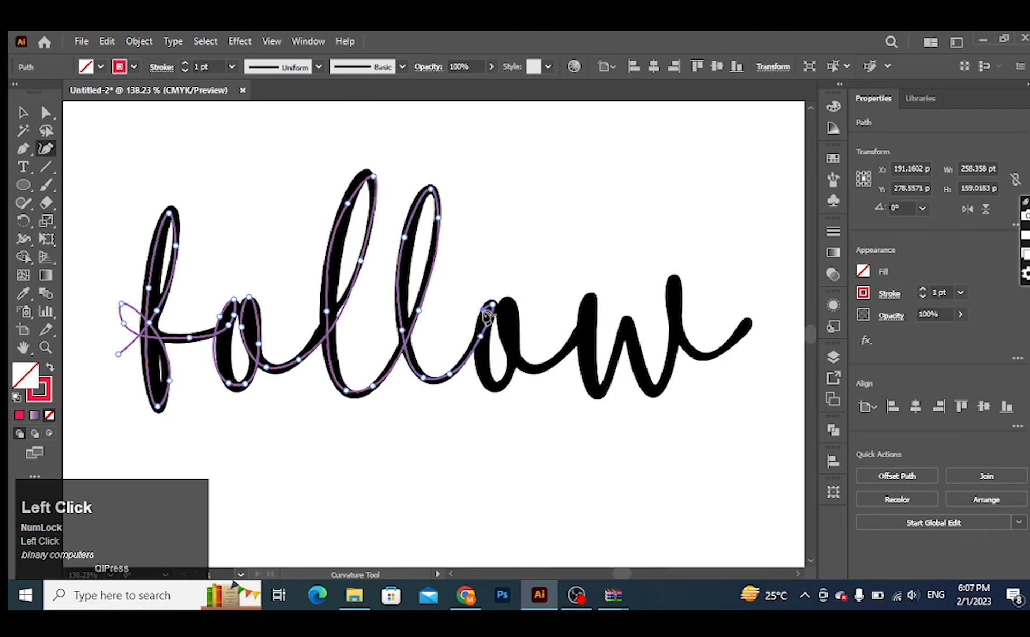
pyautogui.click(495, 389)
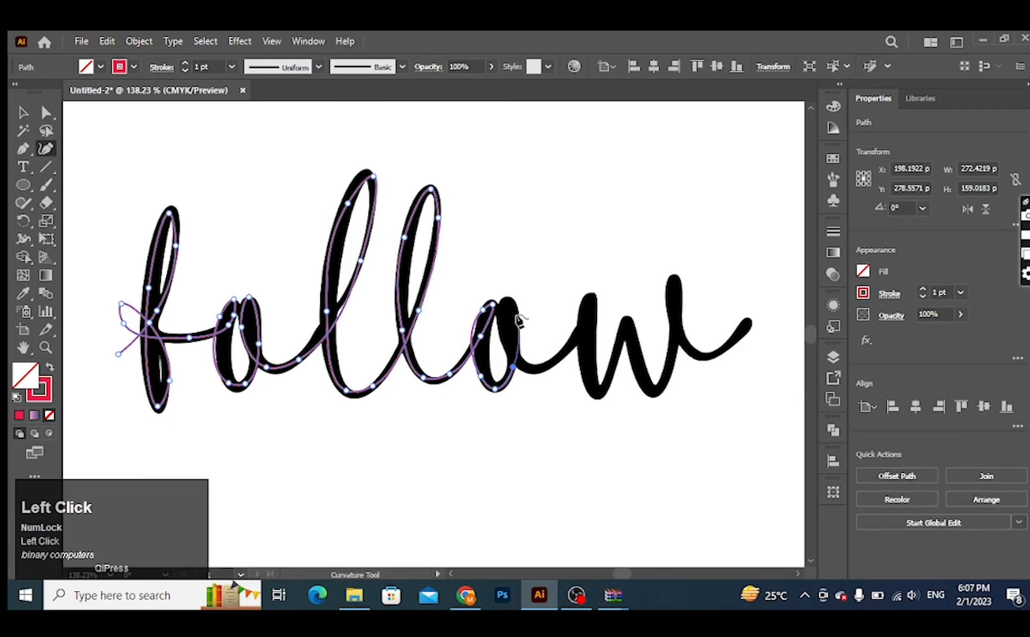
pyautogui.click(503, 299)
pyautogui.click(515, 314)
pyautogui.click(514, 361)
pyautogui.click(529, 369)
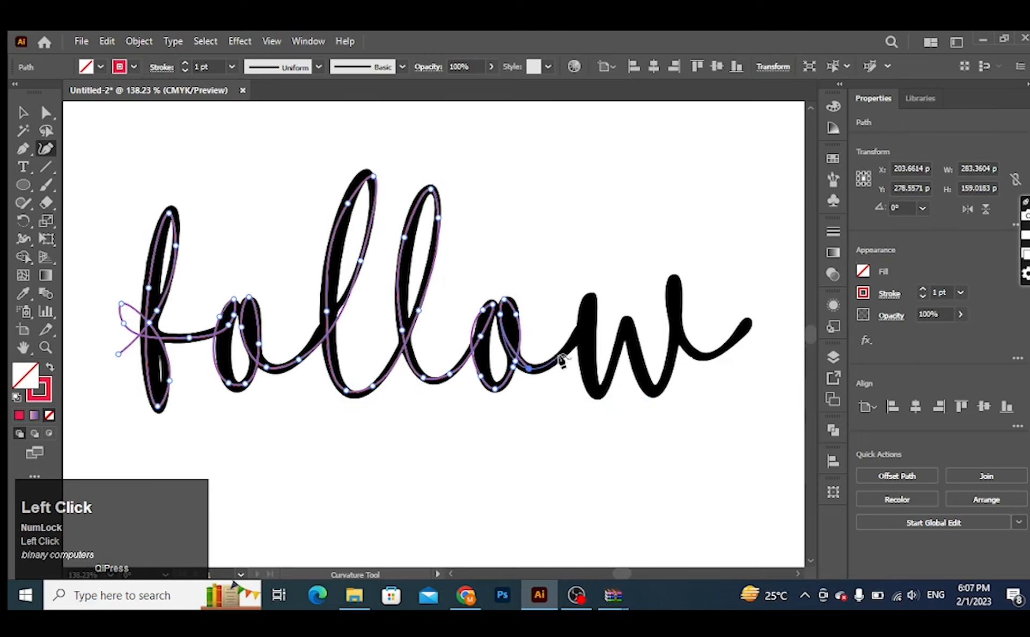
# Step: Trace the first half of the w, over its left stem and up to the middle peak
pyautogui.click(569, 349)
pyautogui.click(597, 307)
pyautogui.click(587, 293)
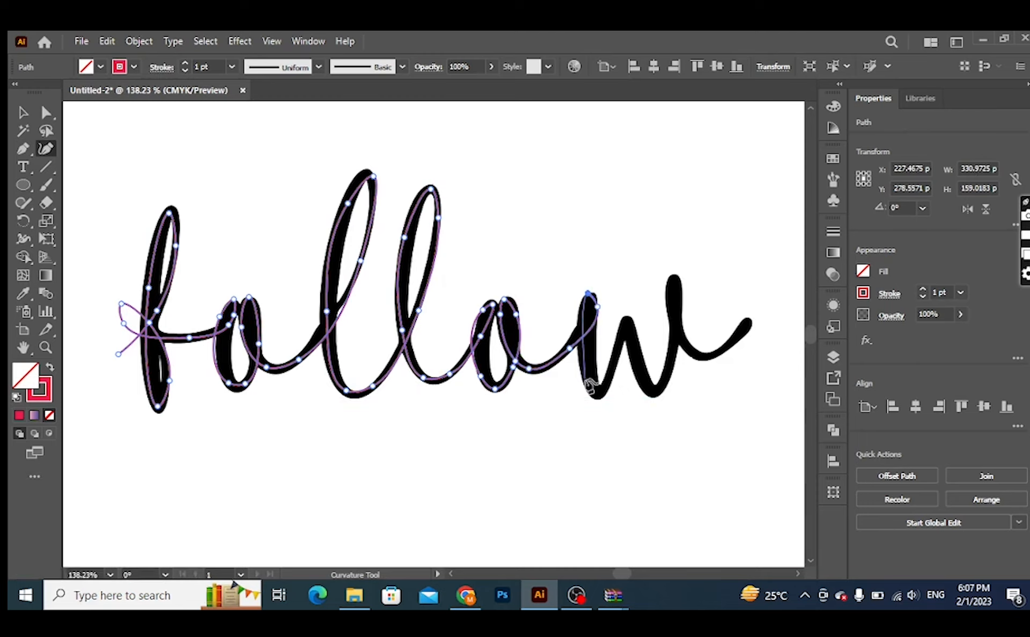
pyautogui.click(601, 395)
pyautogui.click(627, 320)
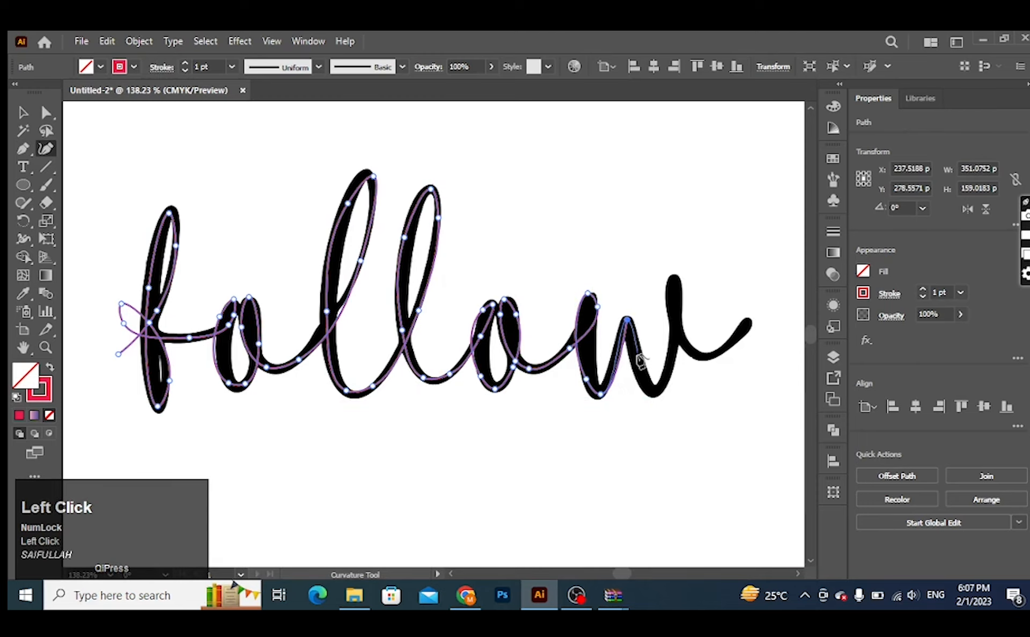
# Step: Complete the w, tracing from its middle peak around the right stem to the tip of the exit stroke
pyautogui.click(635, 356)
pyautogui.click(652, 393)
pyautogui.click(669, 369)
pyautogui.click(669, 292)
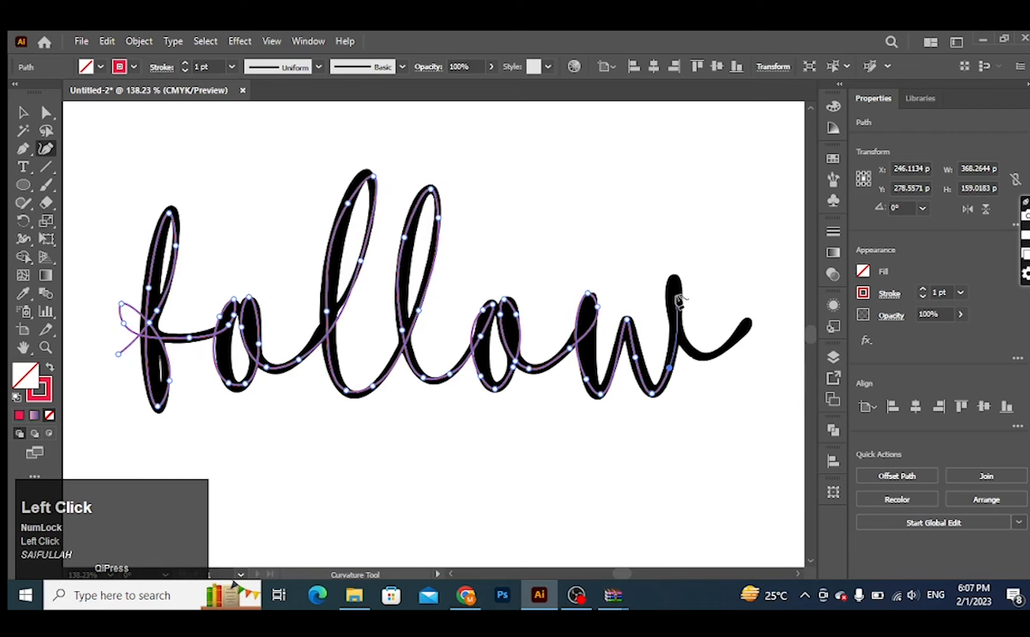
pyautogui.click(678, 279)
pyautogui.click(692, 353)
pyautogui.click(719, 353)
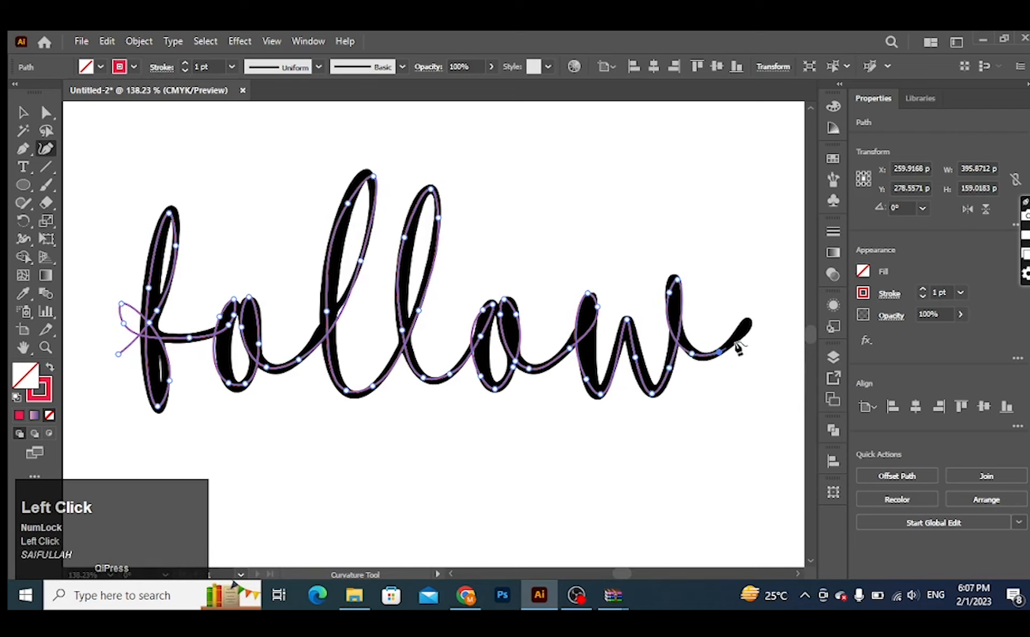
pyautogui.click(748, 318)
# Step: Start a separate Curvature path at the m of "me", beginning left of the letter and tracing its first stem
pyautogui.press('space')
pyautogui.moveTo(754, 397); pyautogui.dragTo(294, 413)
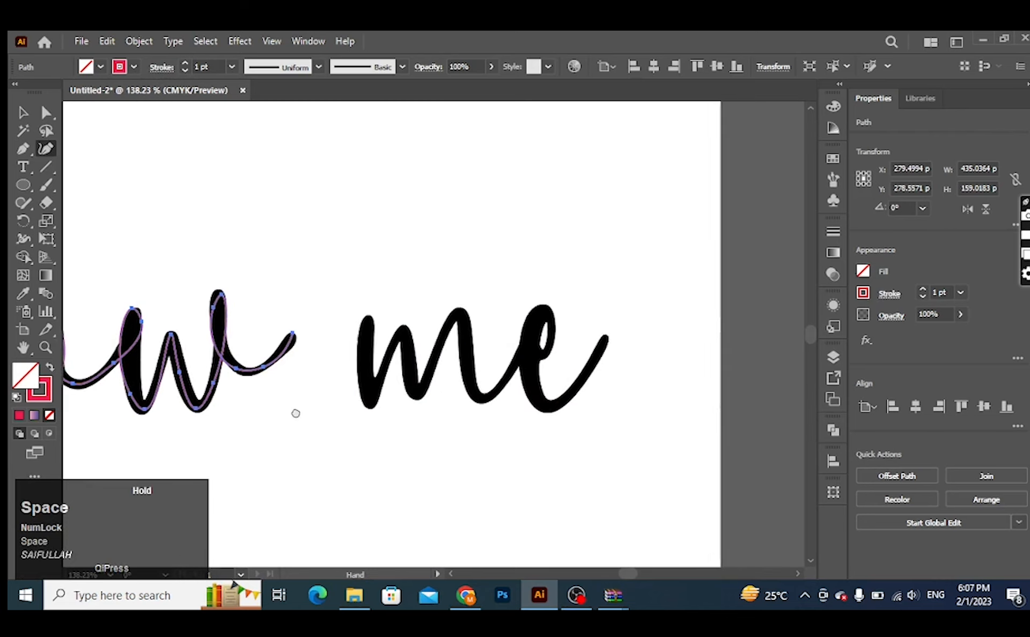
pyautogui.click(353, 392)
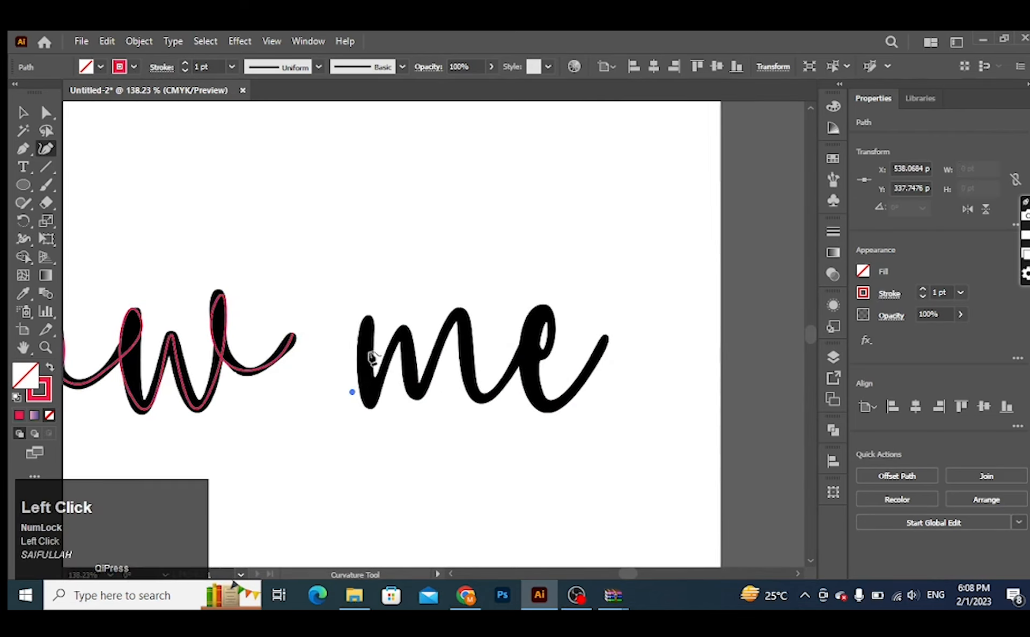
pyautogui.click(369, 352)
pyautogui.click(369, 315)
pyautogui.click(366, 391)
pyautogui.click(369, 401)
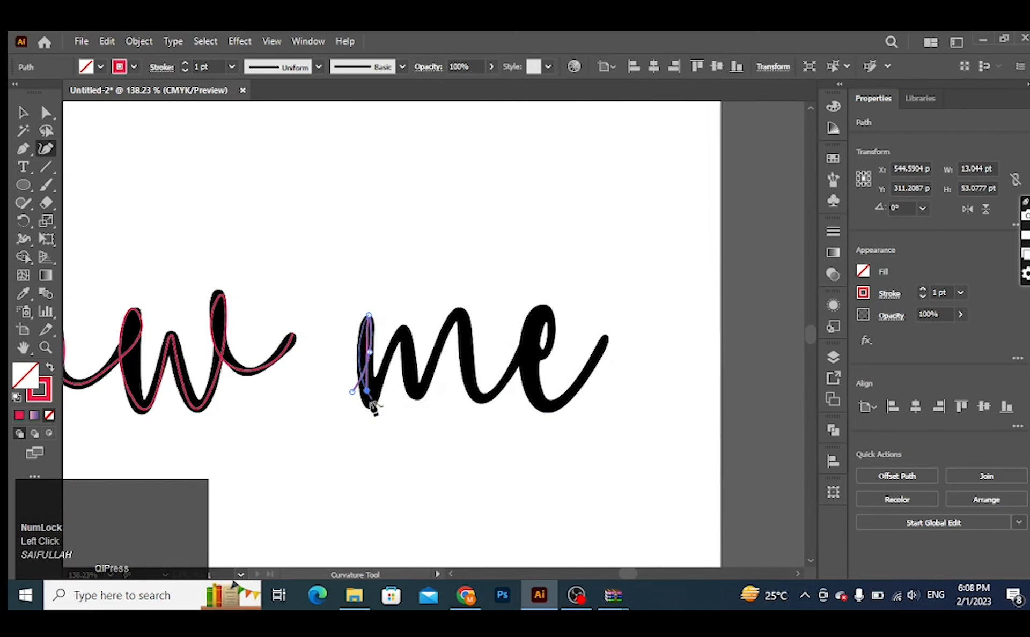
# Step: Trace both humps of the m with the Curvature path, down to the curve that leads into the e
pyautogui.click(390, 345)
pyautogui.click(404, 327)
pyautogui.click(411, 385)
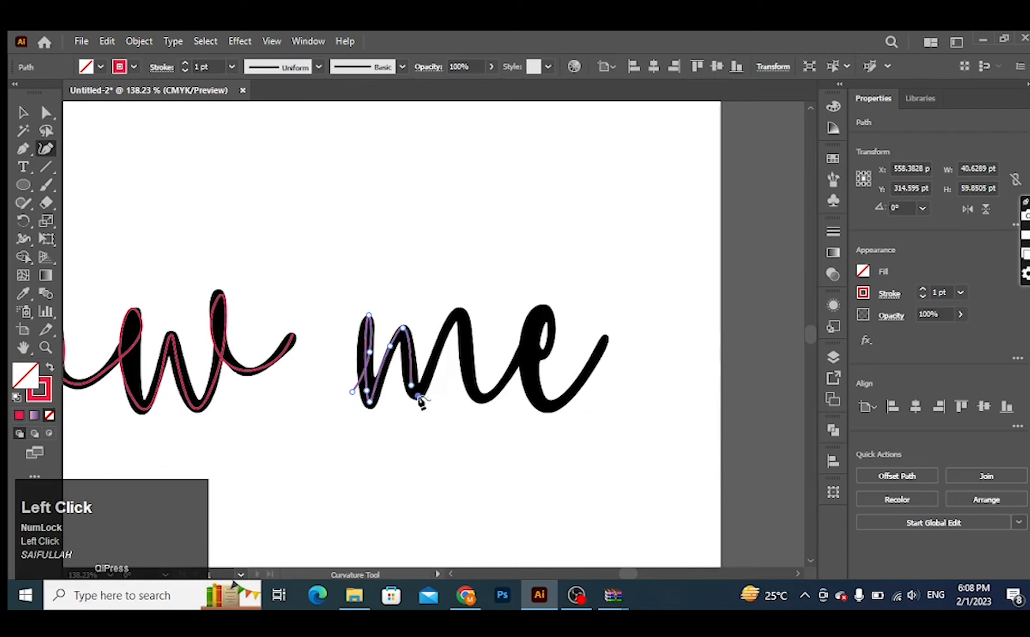
pyautogui.click(417, 395)
pyautogui.click(433, 362)
pyautogui.click(459, 312)
pyautogui.click(467, 365)
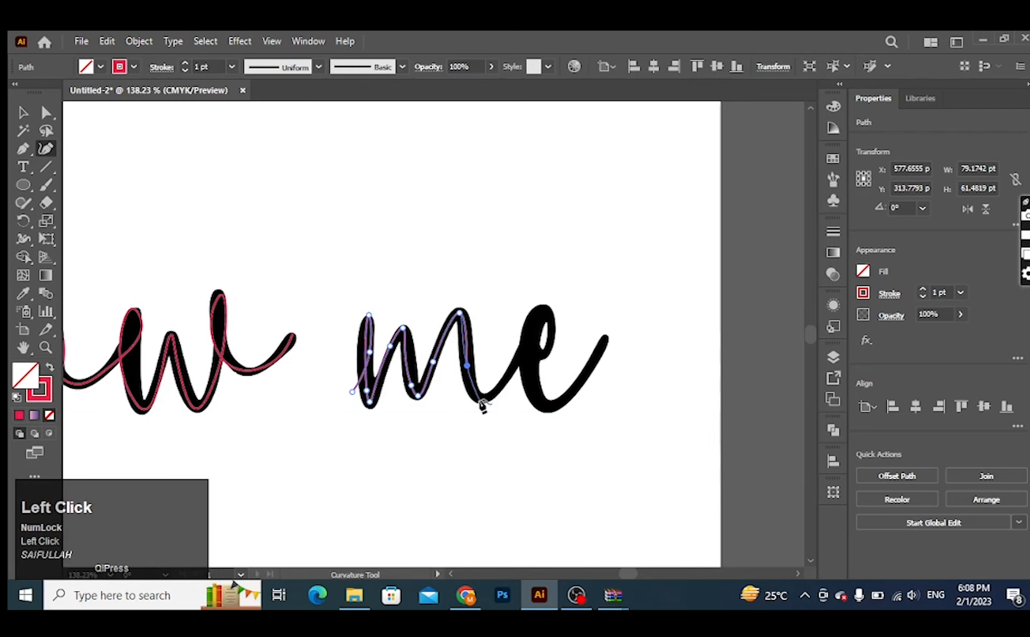
pyautogui.click(481, 399)
# Step: Trace the e with the Curvature path, up through its loop and down around its lower bowl
pyautogui.click(533, 365)
pyautogui.click(553, 318)
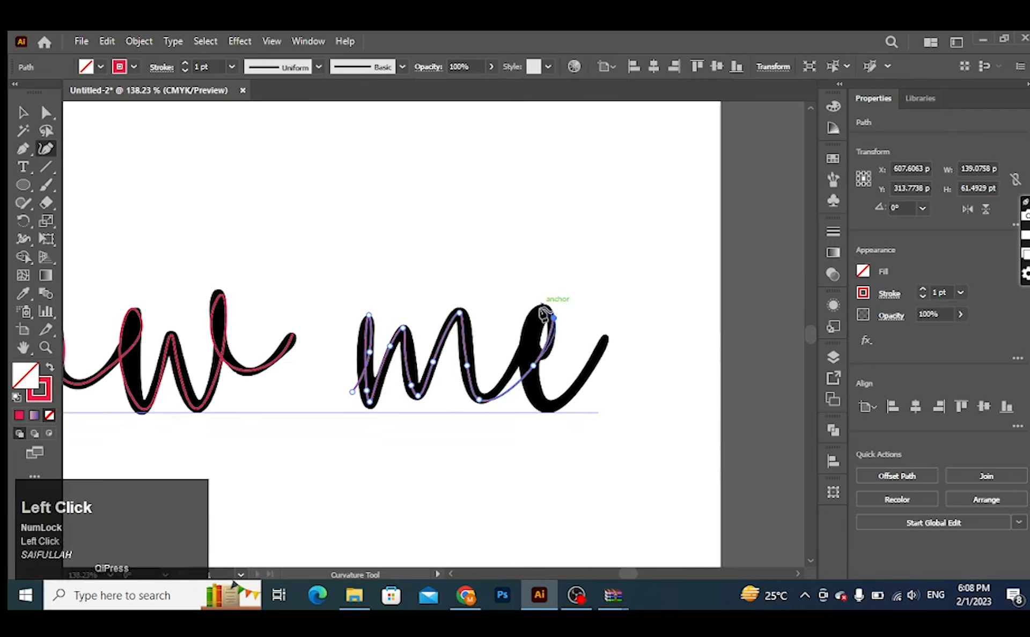
pyautogui.click(540, 307)
pyautogui.click(522, 361)
pyautogui.click(538, 406)
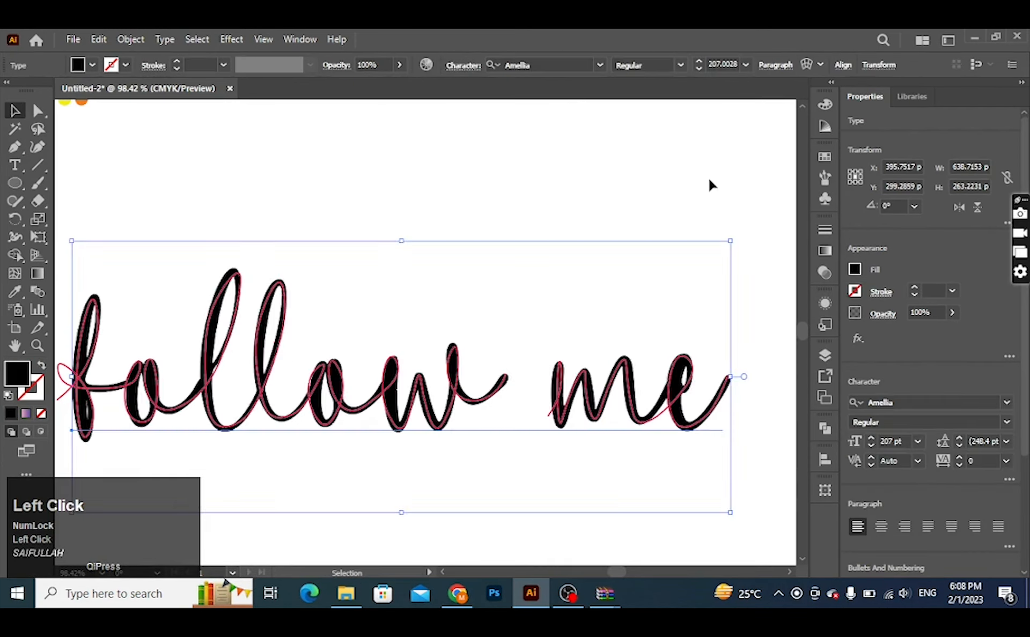
# Step: Delete the original black "follow me" text from beneath the traced paths
pyautogui.press('Delete')
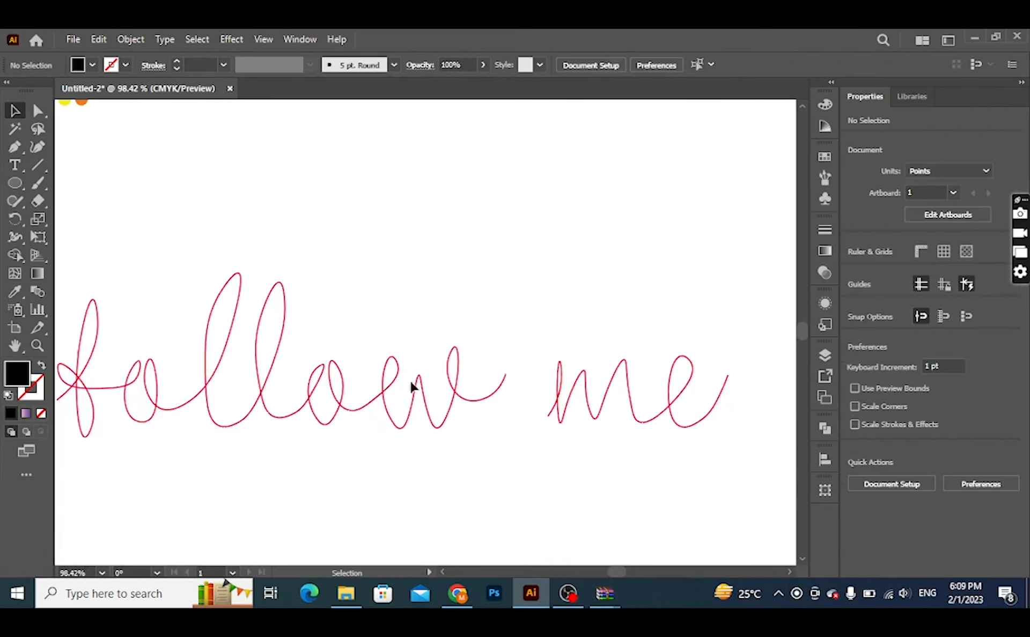
# Step: Draw a circle about 15.8 pt in diameter on the empty area below the four colour swatches
pyautogui.press('space')
pyautogui.moveTo(260, 295); pyautogui.dragTo(509, 354)
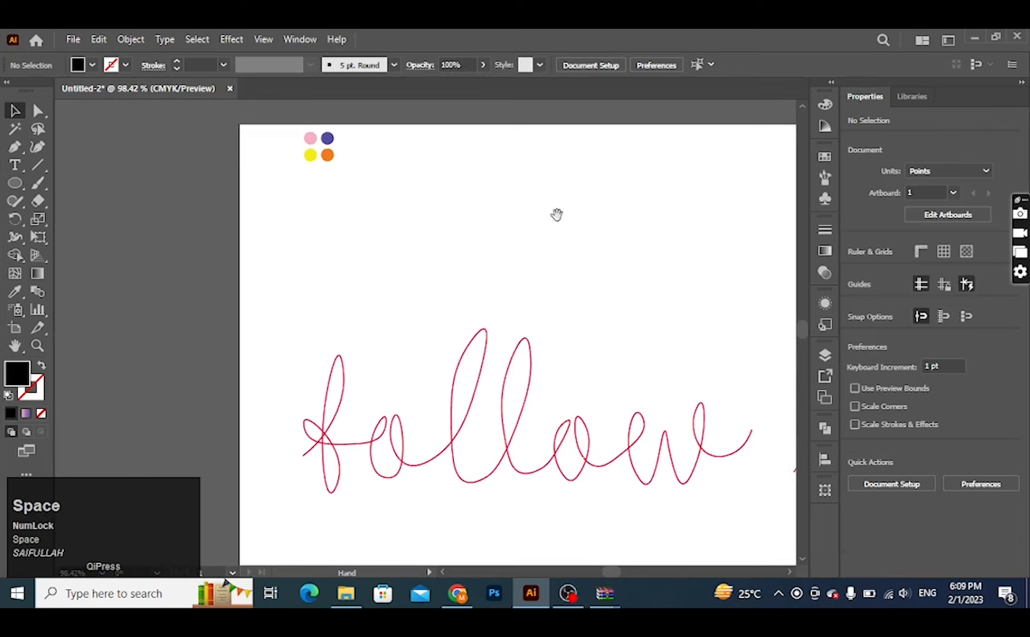
pyautogui.hotkey('ctrl', 'space')
pyautogui.moveTo(335, 189); pyautogui.dragTo(457, 313)
pyautogui.hotkey('ctrl', 'space')
pyautogui.moveTo(627, 332); pyautogui.dragTo(547, 280)
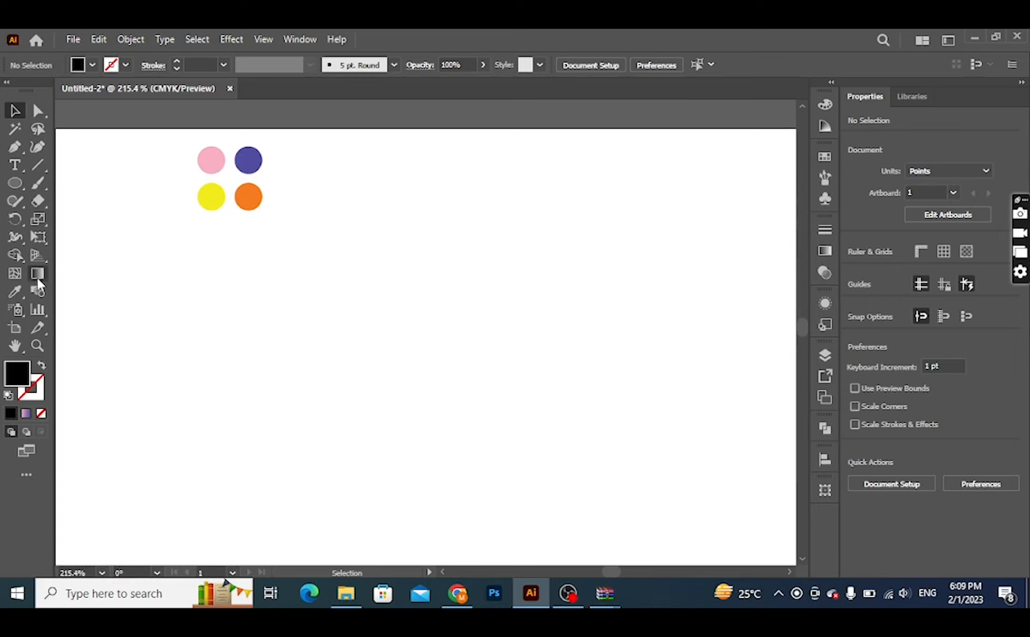
pyautogui.click(15, 183)
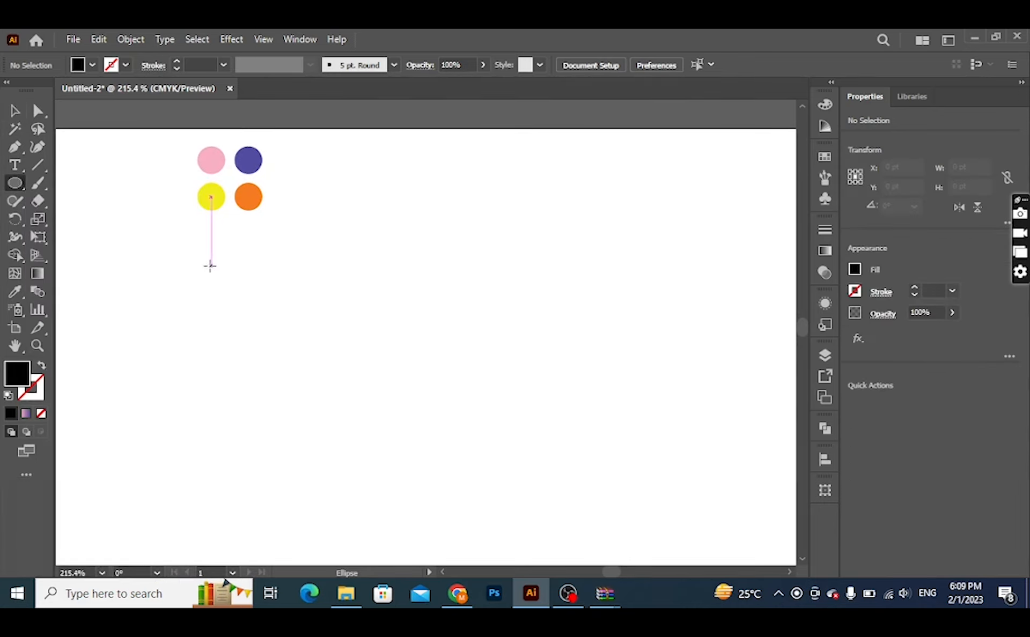
pyautogui.moveTo(189, 268)
pyautogui.mouseDown()
pyautogui.moveTo(229, 293)
pyautogui.moveTo(223, 285)
pyautogui.mouseUp()
# Step: Fill the black circle with the pink-to-purple linear gradient
pyautogui.press('g')
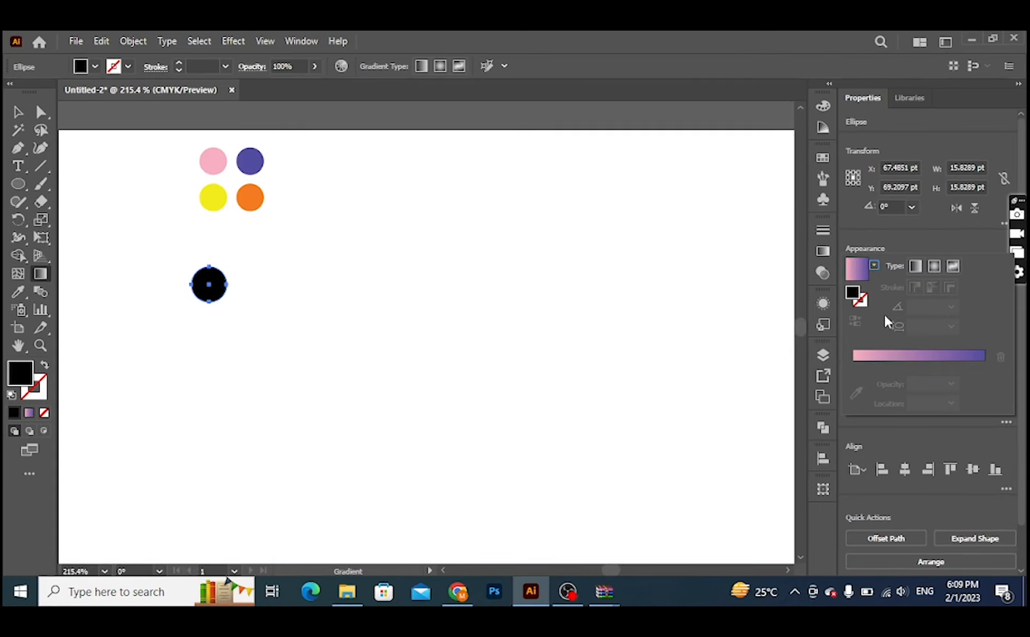
pyautogui.click(861, 273)
pyautogui.click(176, 287)
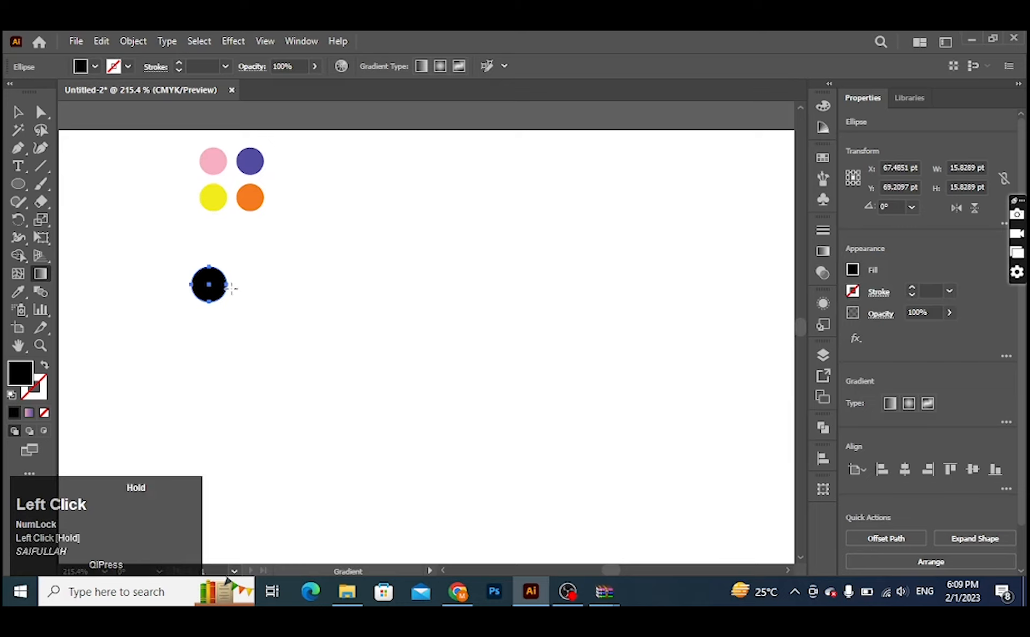
pyautogui.click(212, 287)
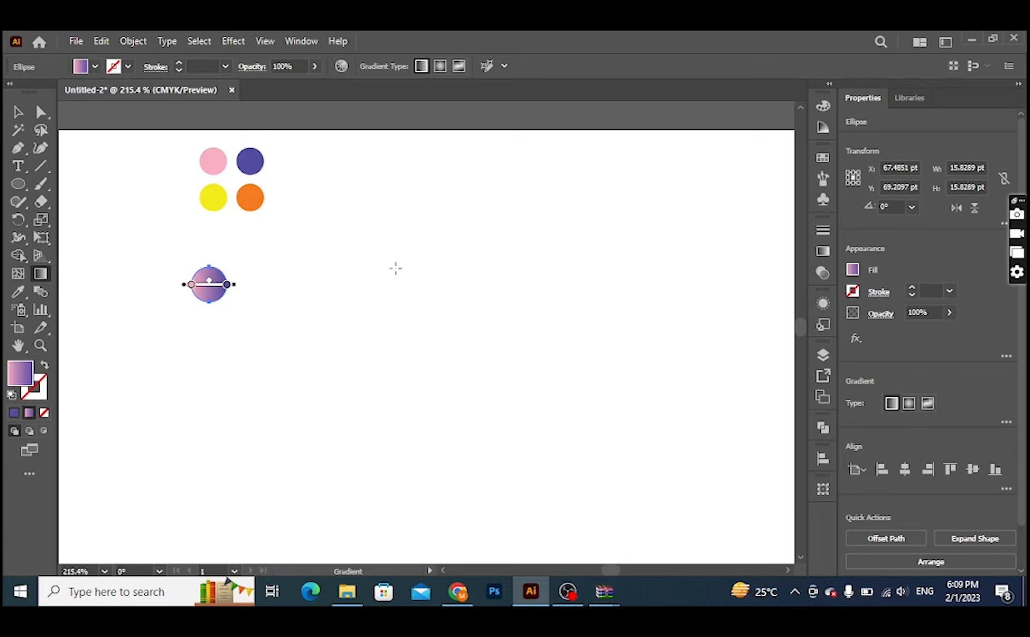
# Step: Duplicate the gradient circle about 165 pt to the right on the same horizontal line
pyautogui.press('v')
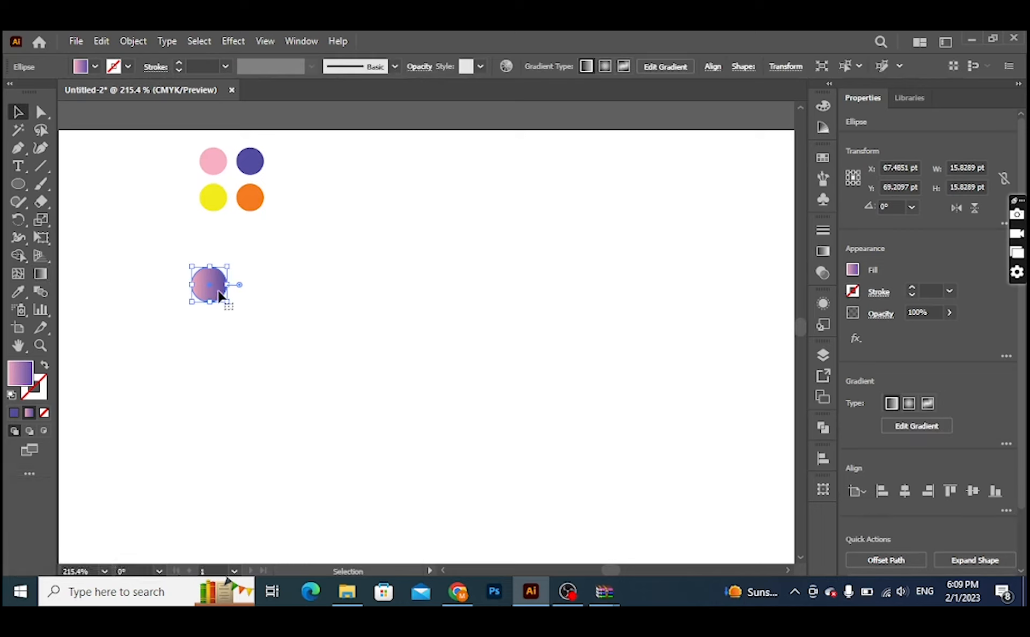
pyautogui.hotkey('shift', 'alt')
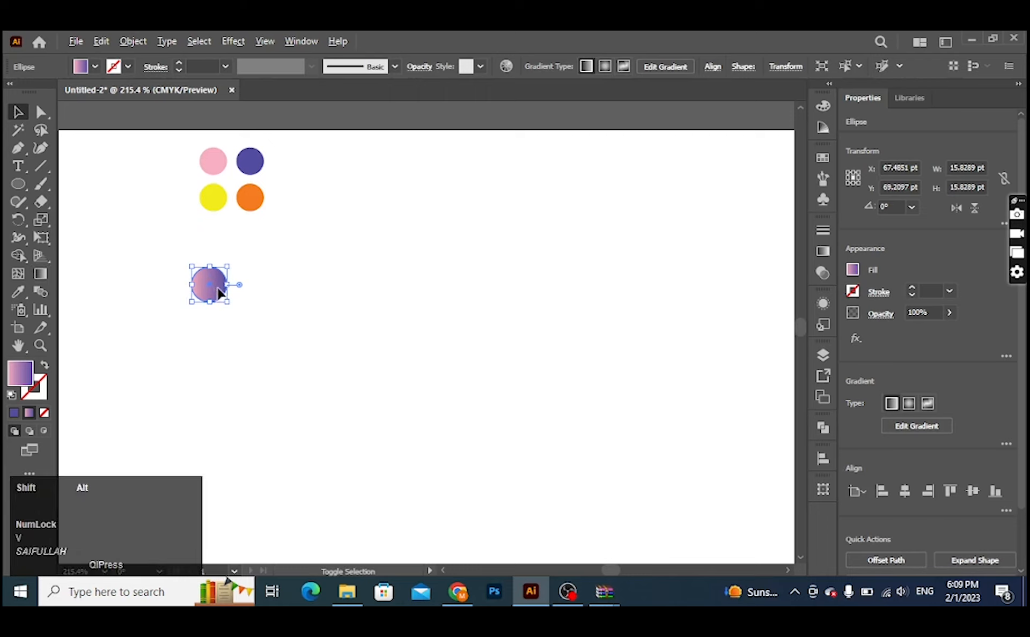
pyautogui.keyDown('alt'); pyautogui.keyDown('shift'); pyautogui.click(220, 292); pyautogui.keyUp('shift'); pyautogui.keyUp('alt')
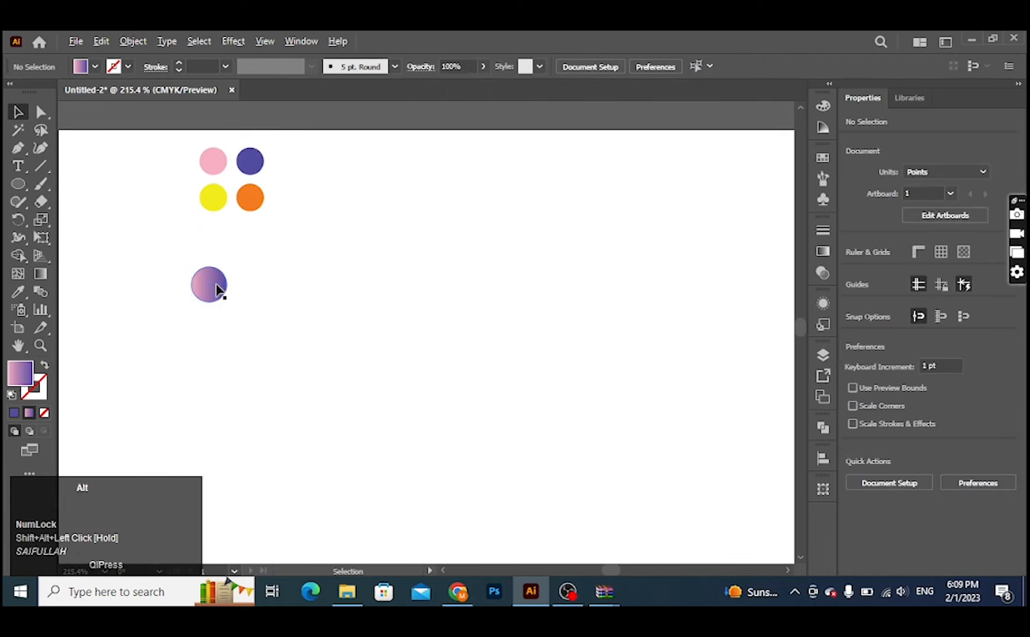
pyautogui.moveTo(218, 287); pyautogui.dragTo(589, 310)
# Step: Recolour the pink gradient stop of the duplicated circle with the yellow sampled from the yellow swatch circle
pyautogui.click(590, 279)
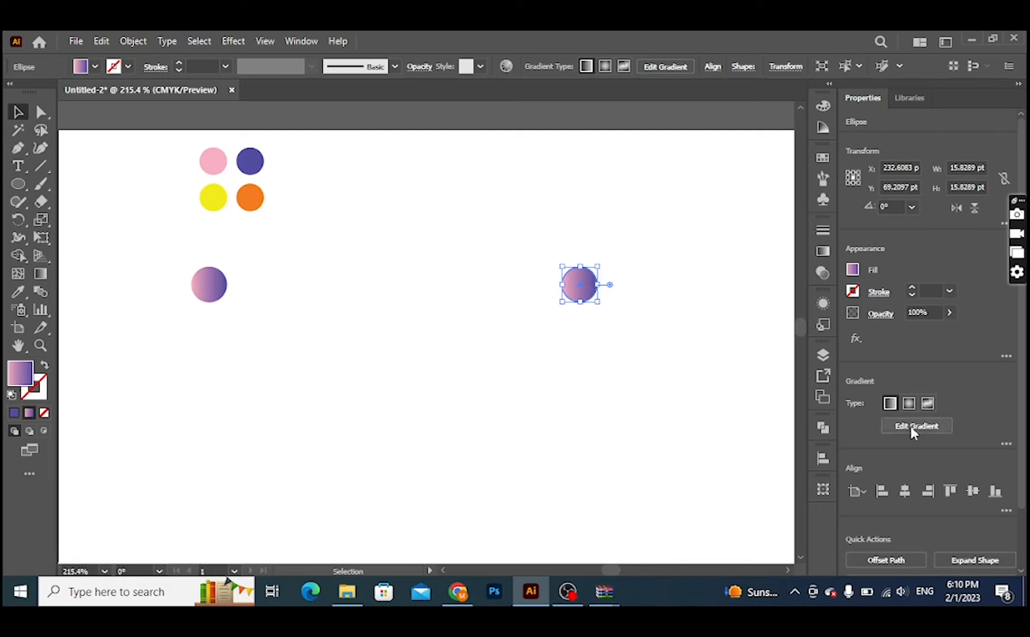
pyautogui.click(1005, 444)
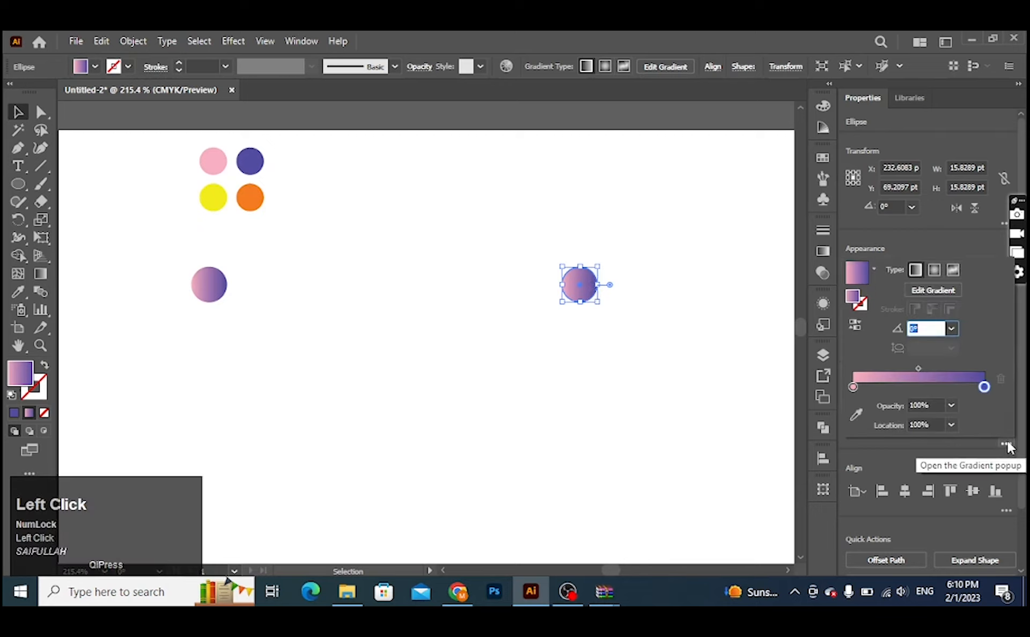
pyautogui.click(854, 388)
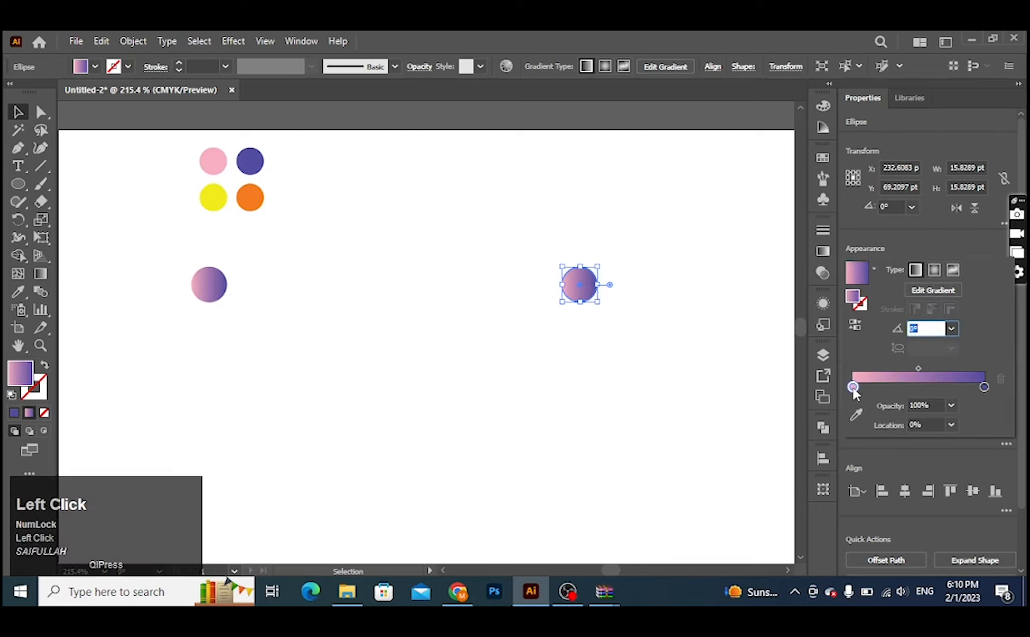
pyautogui.doubleClick(854, 389)
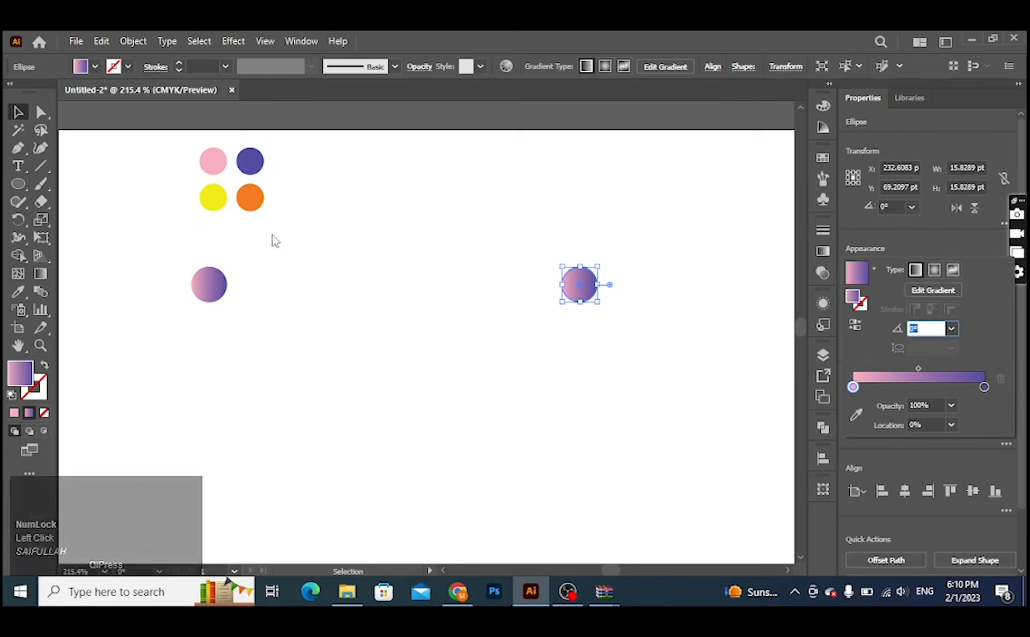
pyautogui.click(855, 422)
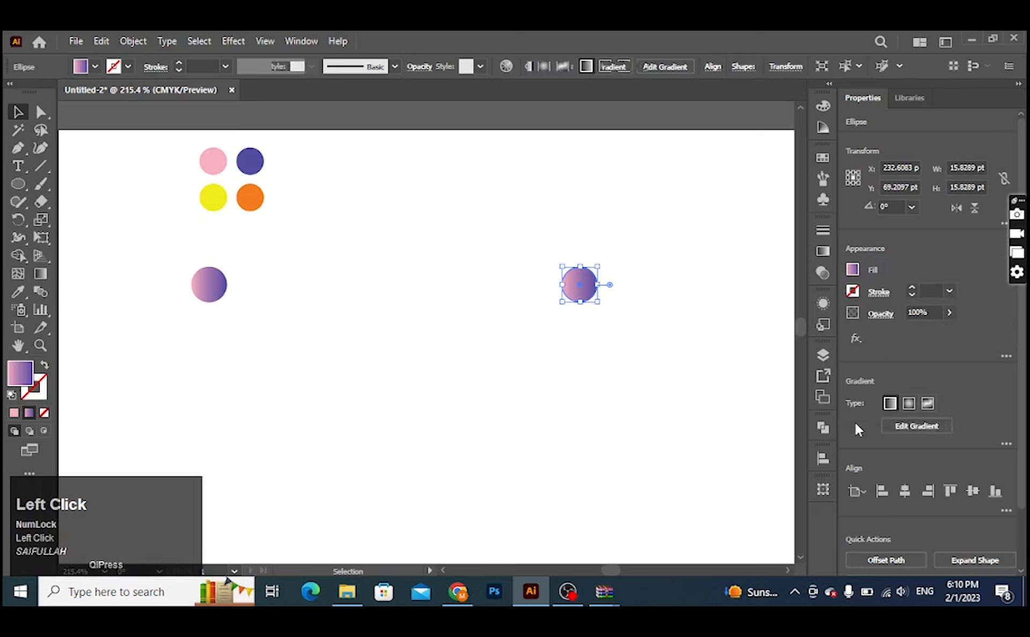
pyautogui.click(219, 199)
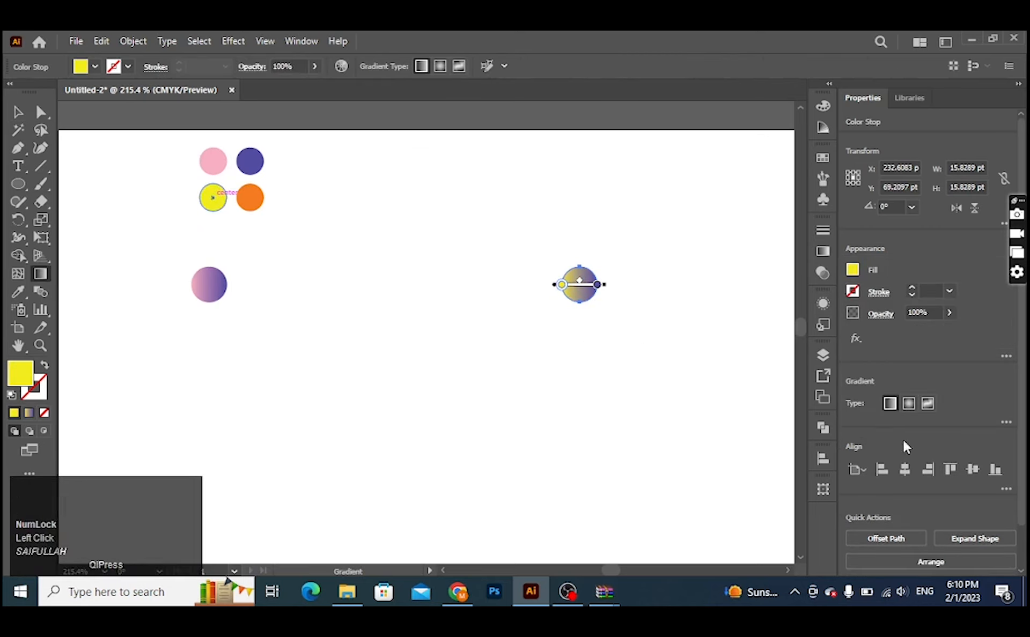
# Step: Recolour the purple gradient stop of the same circle with the orange sampled from the orange swatch circle
pyautogui.click(1005, 422)
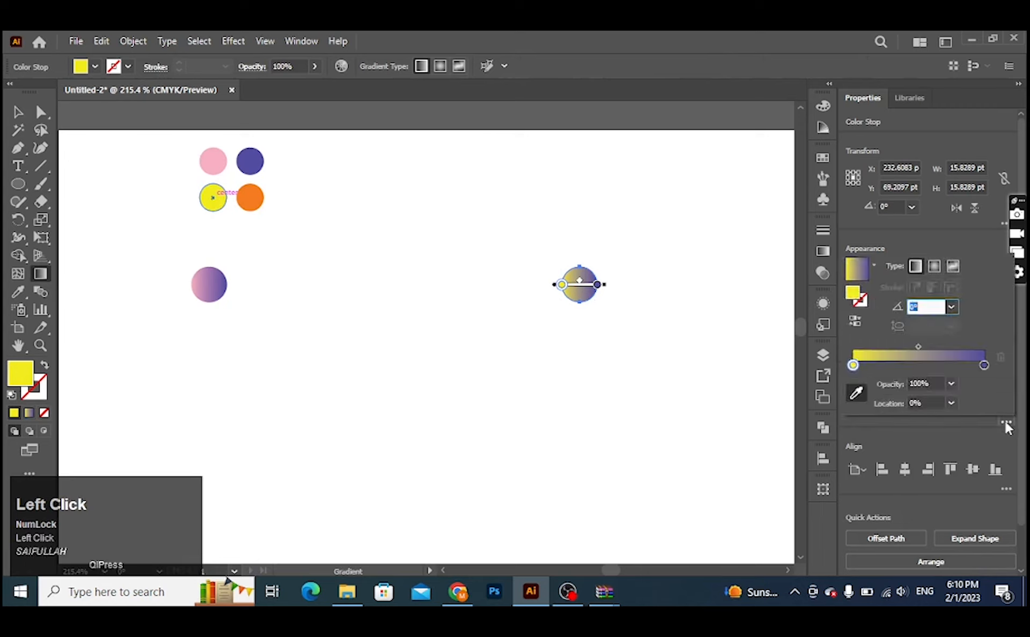
pyautogui.click(984, 365)
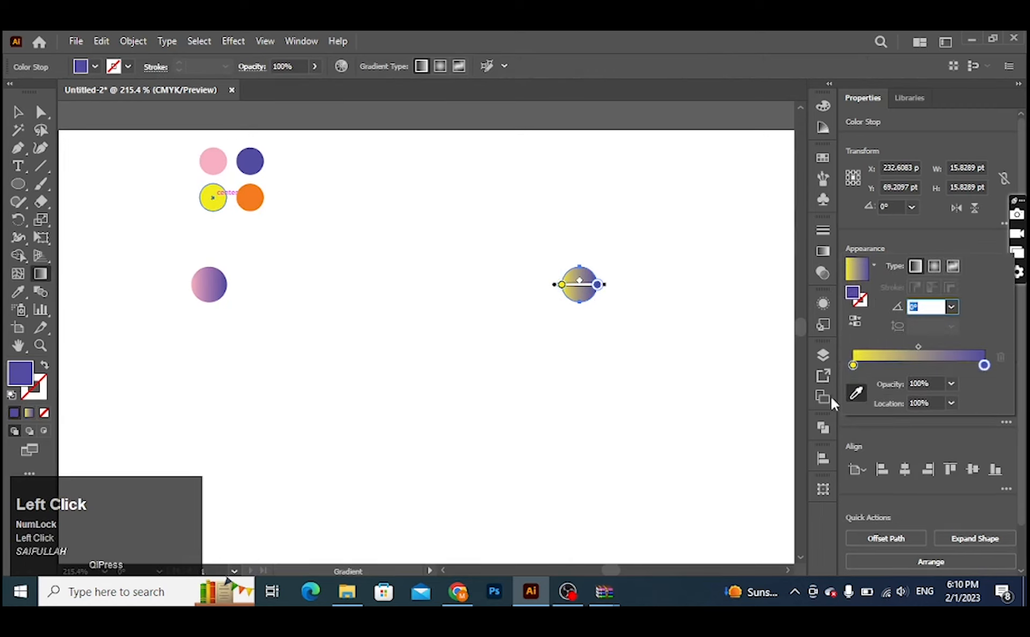
pyautogui.click(857, 394)
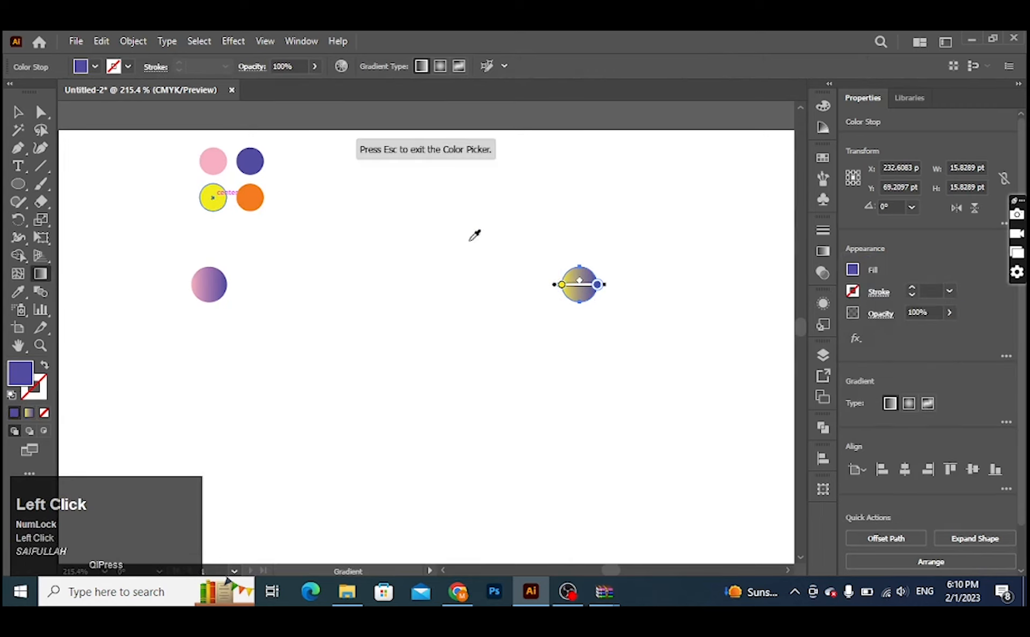
pyautogui.click(257, 194)
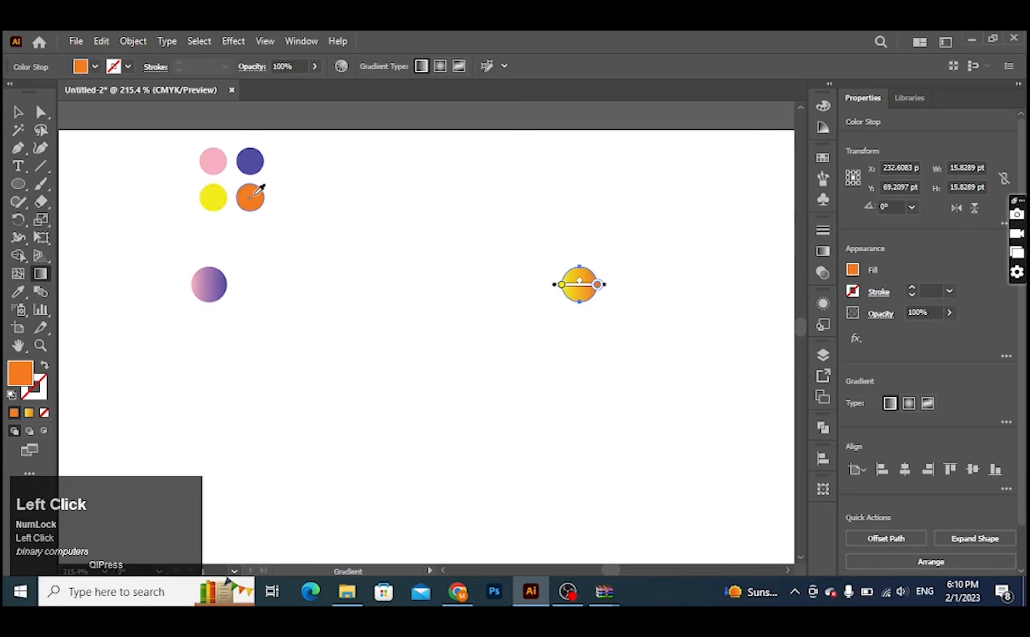
pyautogui.press('v')
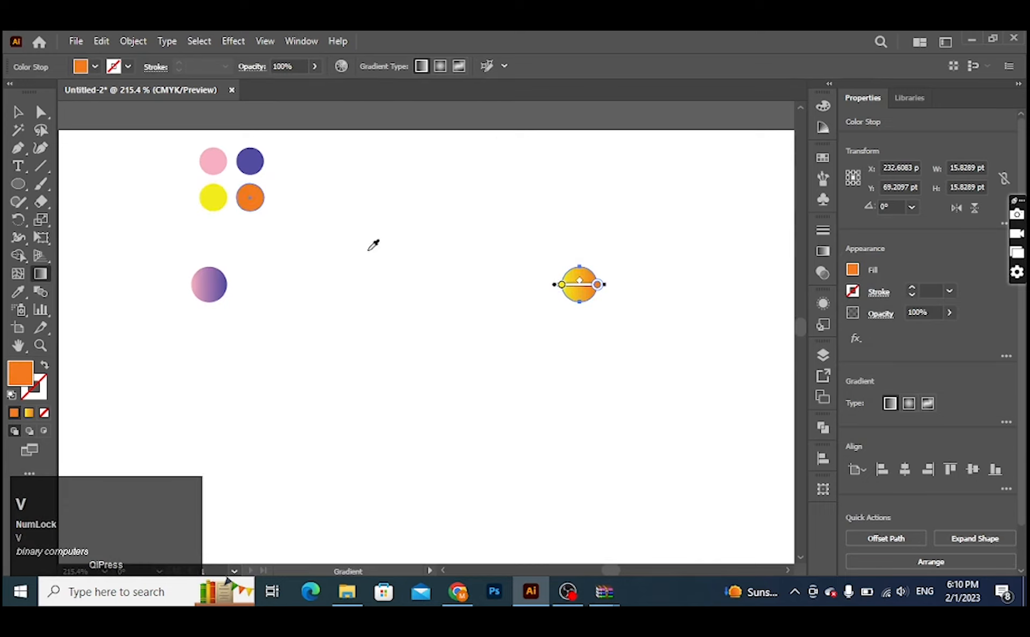
# Step: Make a blend between the pink-to-purple circle and the yellow-to-orange circle
pyautogui.moveTo(131, 250); pyautogui.dragTo(650, 333)
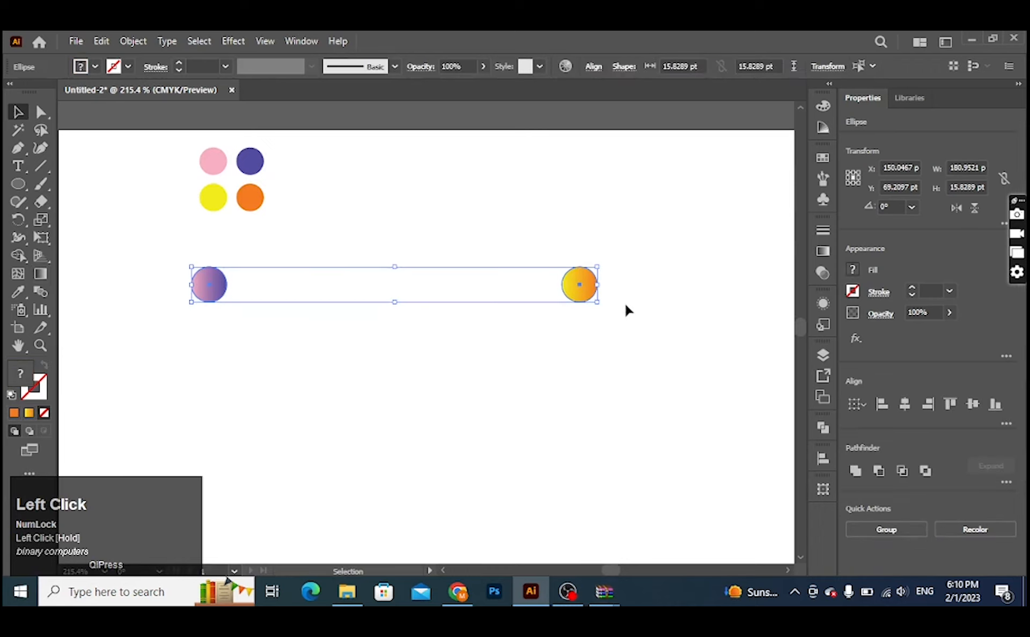
pyautogui.click(133, 41)
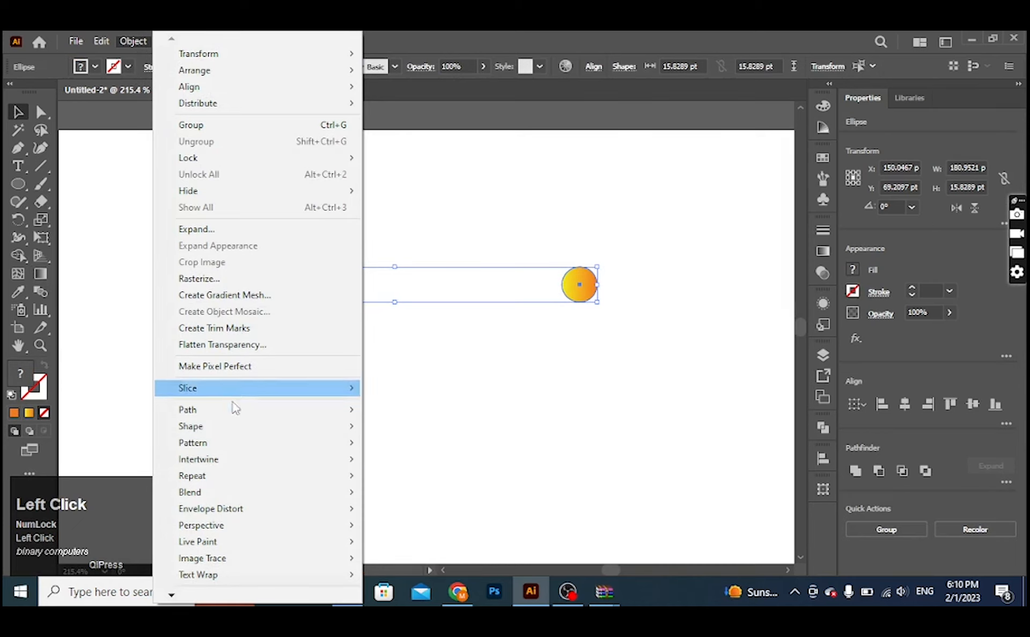
pyautogui.click(235, 496)
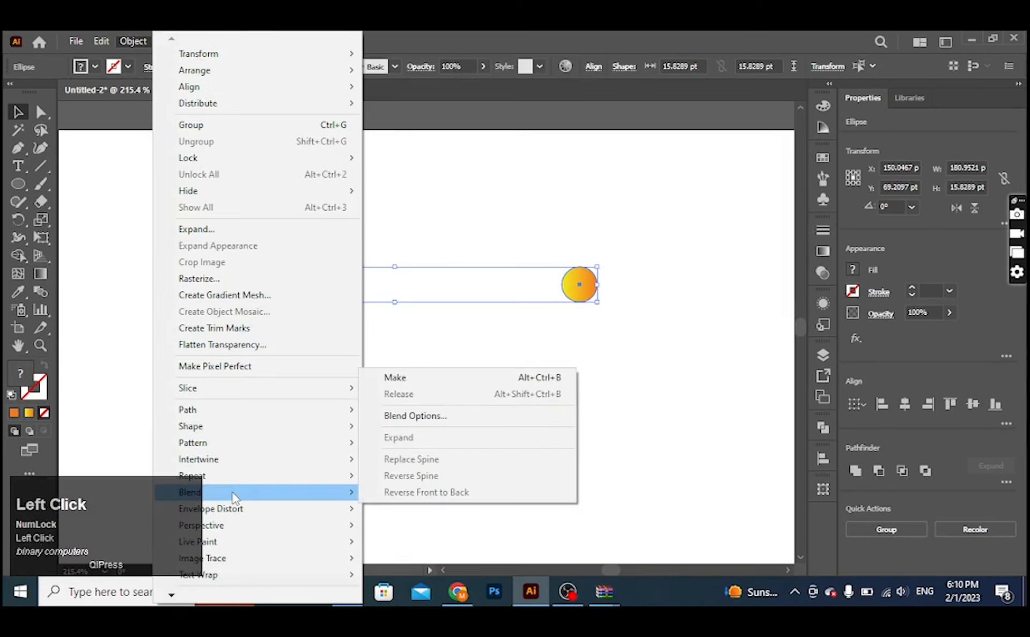
pyautogui.click(425, 382)
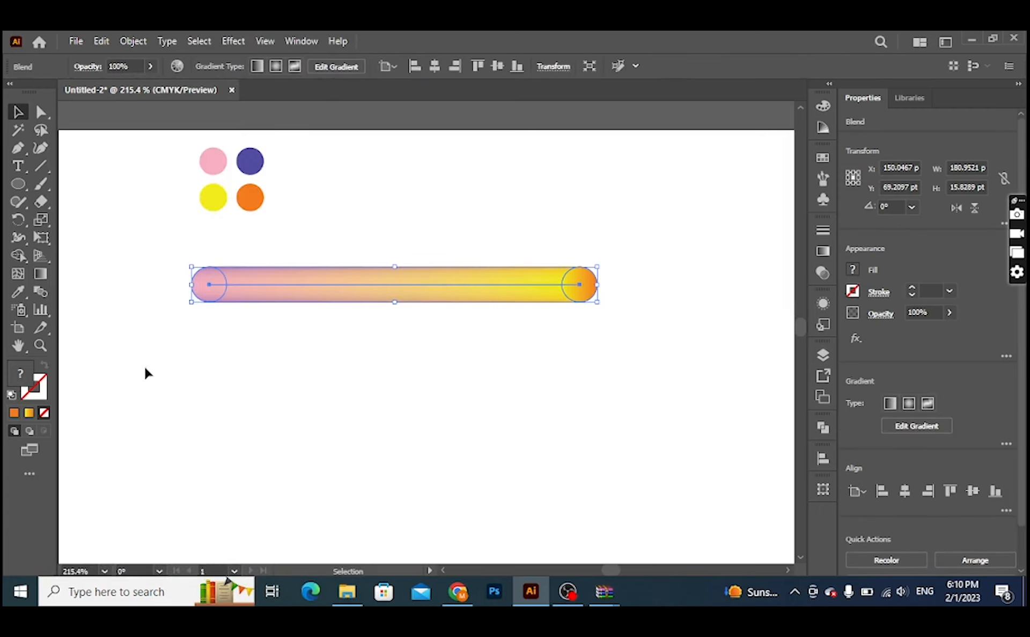
# Step: Apply Specified Steps spacing with 300 steps to the blend between the two circles, and deselect it
pyautogui.doubleClick(40, 293)
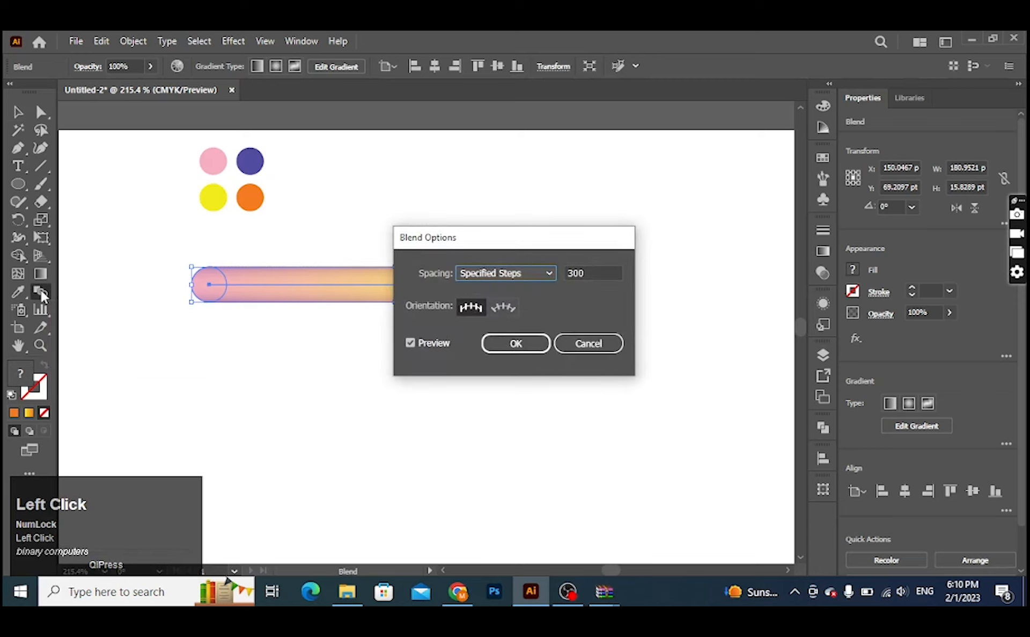
pyautogui.click(498, 274)
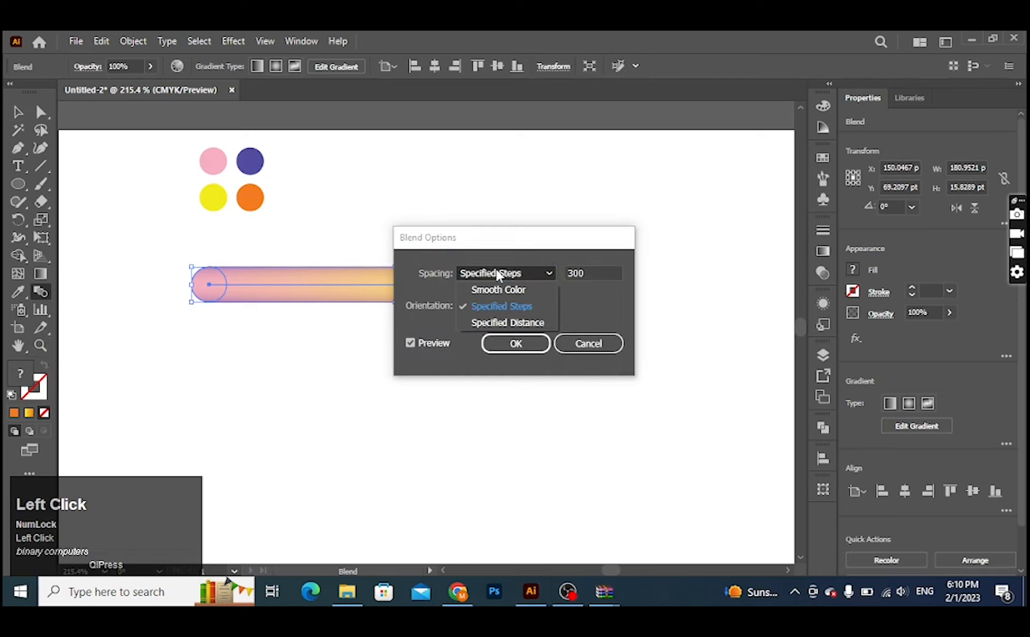
pyautogui.click(499, 275)
pyautogui.click(504, 277)
pyautogui.click(505, 276)
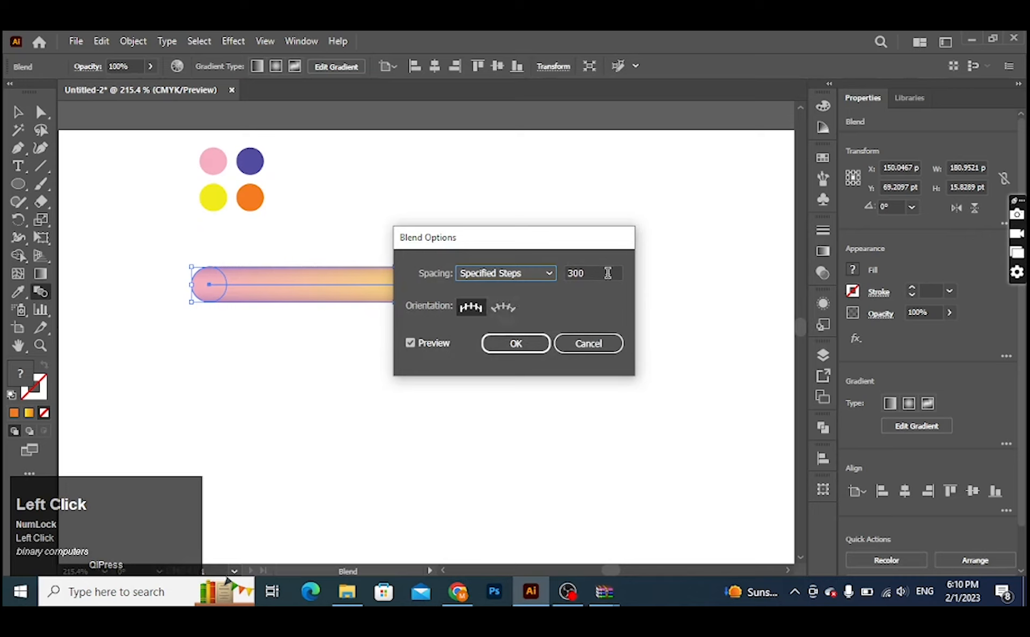
pyautogui.click(514, 350)
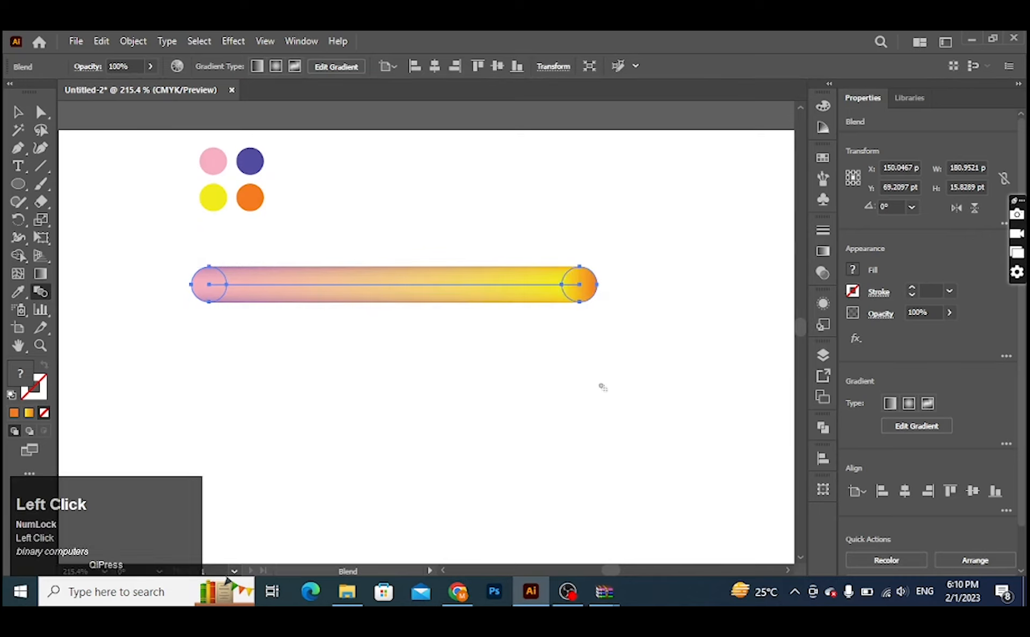
pyautogui.press('v')
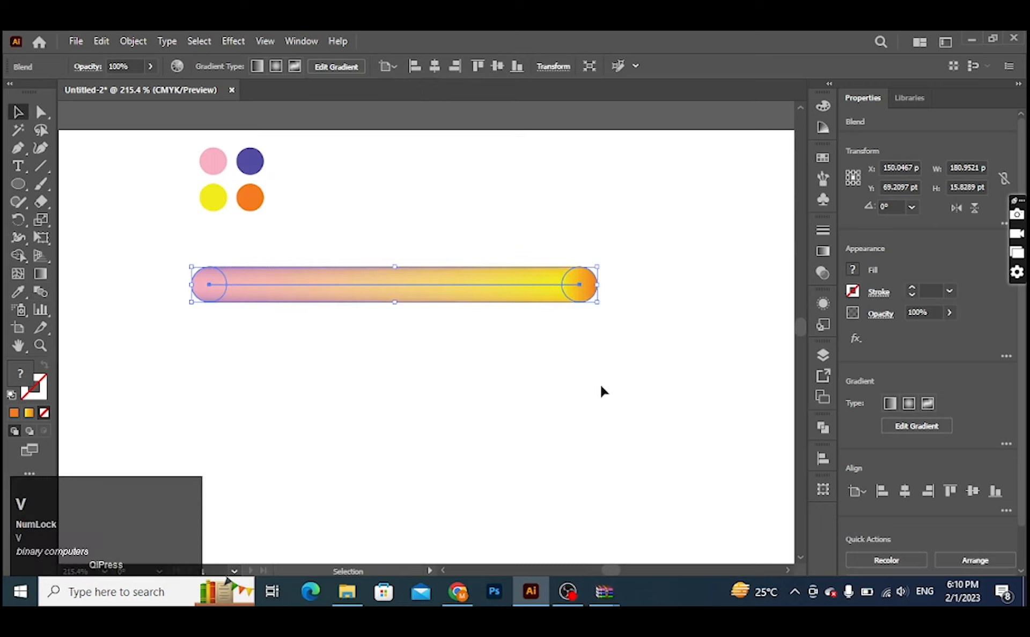
pyautogui.click(666, 437)
pyautogui.keyDown('ctrl'); pyautogui.keyDown('alt'); pyautogui.click(665, 457); pyautogui.keyUp('alt'); pyautogui.keyUp('ctrl')
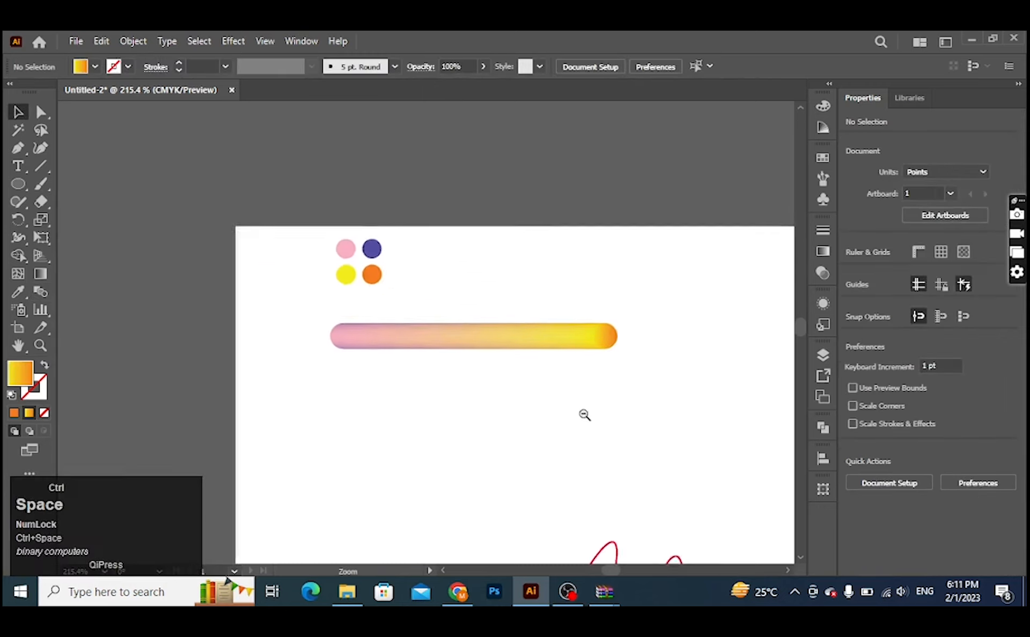
# Step: Duplicate the blended gradient bar about 35.6 pt straight below the original
pyautogui.moveTo(584, 415); pyautogui.dragTo(500, 174)
pyautogui.moveTo(729, 396); pyautogui.dragTo(600, 360)
pyautogui.moveTo(672, 385); pyautogui.dragTo(524, 316)
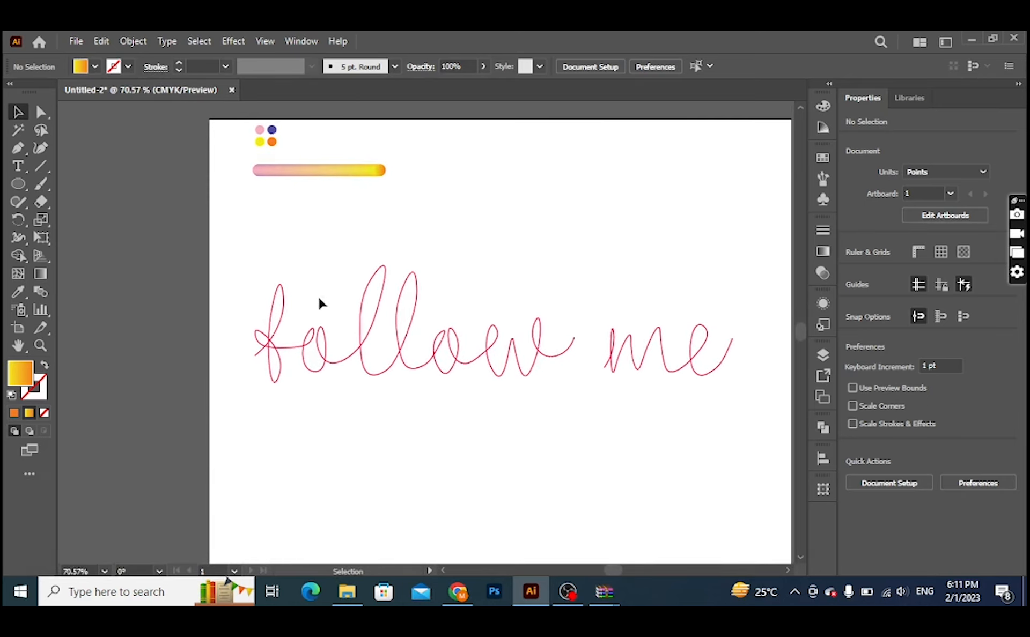
pyautogui.moveTo(222, 262); pyautogui.dragTo(369, 321)
pyautogui.moveTo(464, 333); pyautogui.dragTo(467, 332)
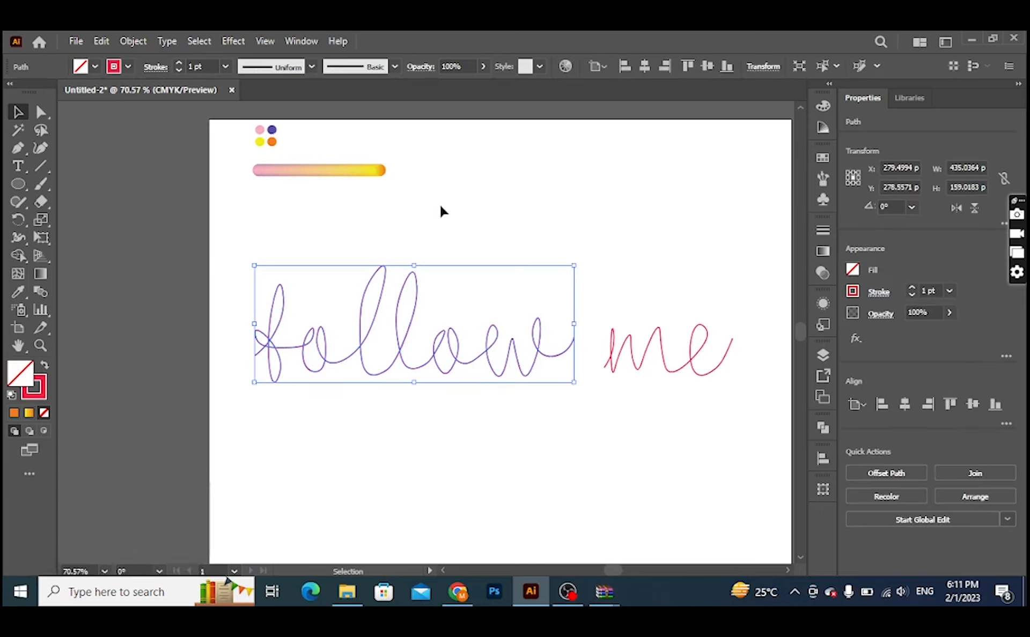
pyautogui.press('shift')
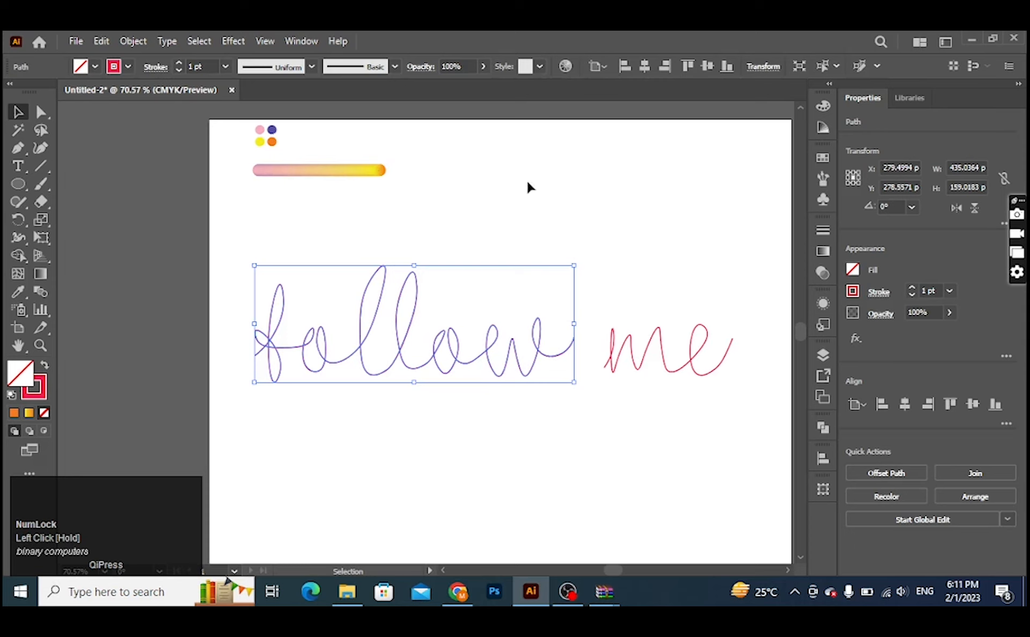
pyautogui.click(333, 182)
pyautogui.click(327, 175)
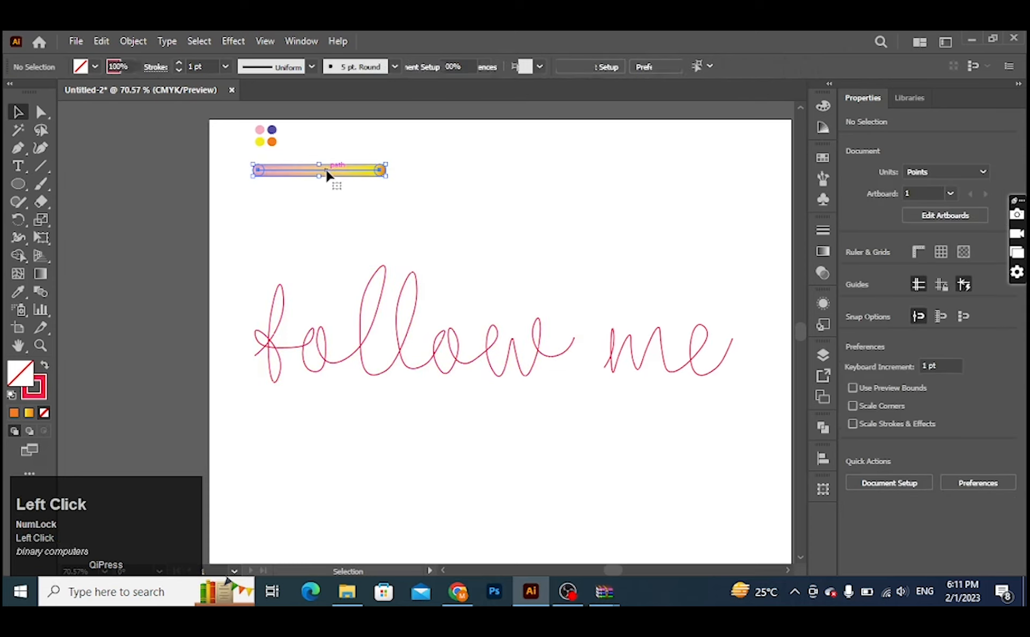
pyautogui.moveTo(327, 174); pyautogui.dragTo(329, 201)
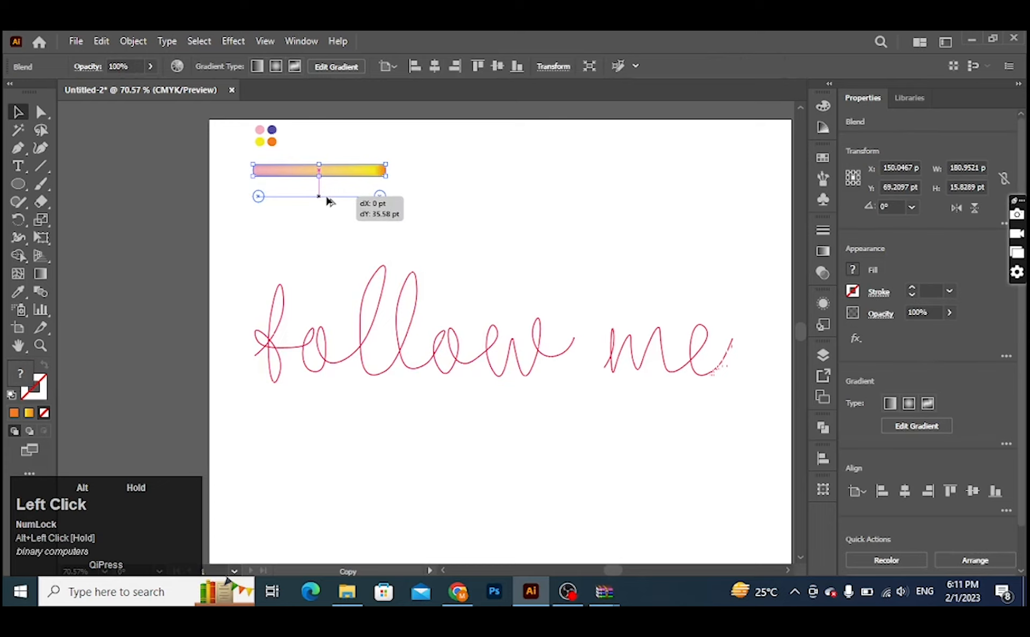
pyautogui.moveTo(329, 200); pyautogui.dragTo(329, 200)
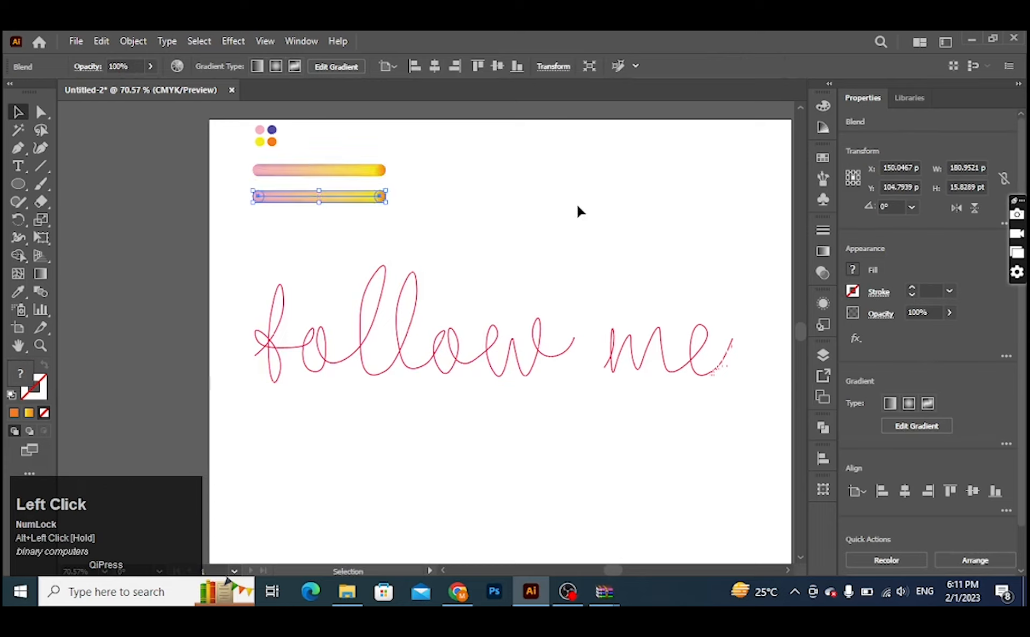
pyautogui.click(525, 194)
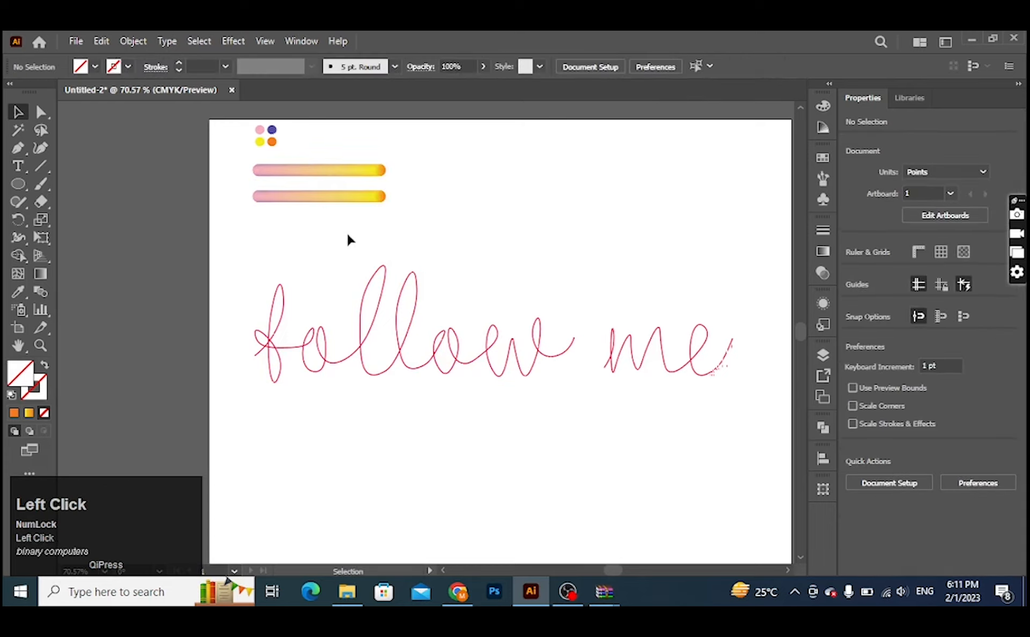
# Step: Replace the spine of the lower blend bar with the traced "follow" path
pyautogui.moveTo(250, 274)
pyautogui.mouseDown()
pyautogui.moveTo(513, 336)
pyautogui.moveTo(547, 311)
pyautogui.mouseUp()
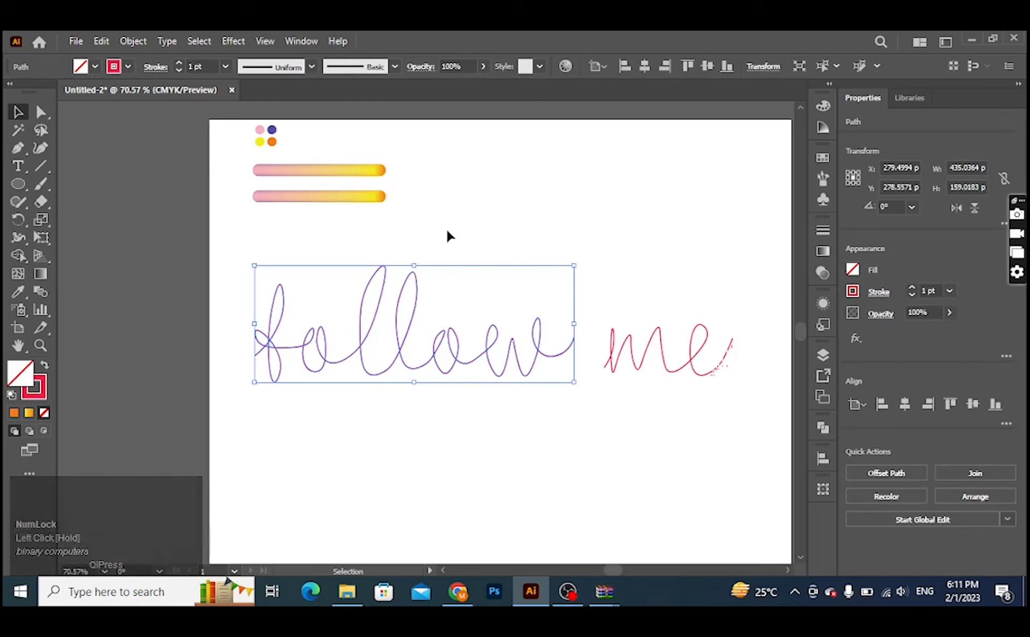
pyautogui.keyDown('shift'); pyautogui.click(344, 199); pyautogui.keyUp('shift')
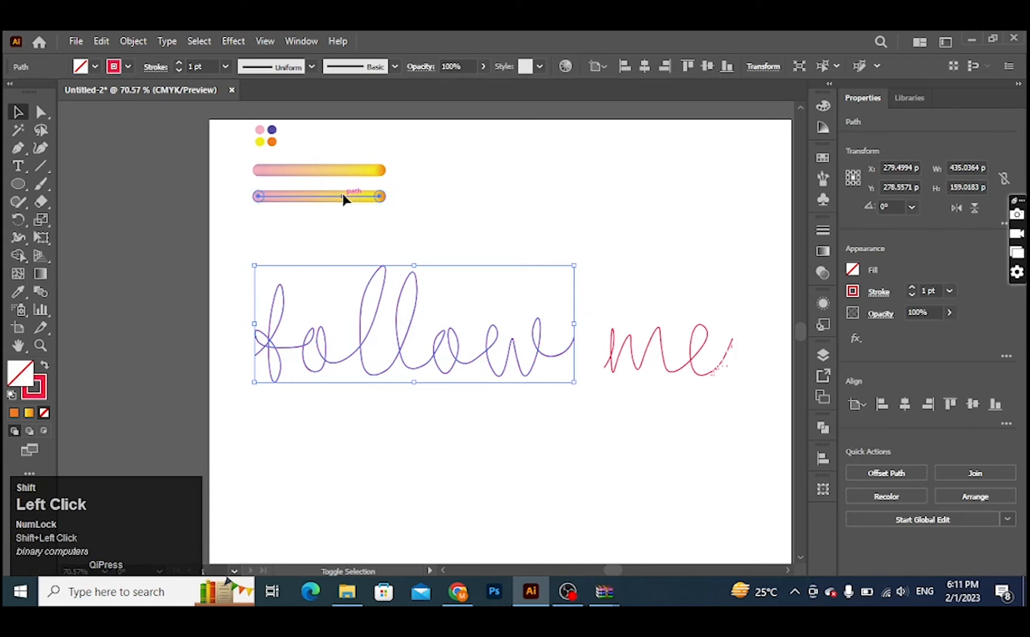
pyautogui.click(141, 41)
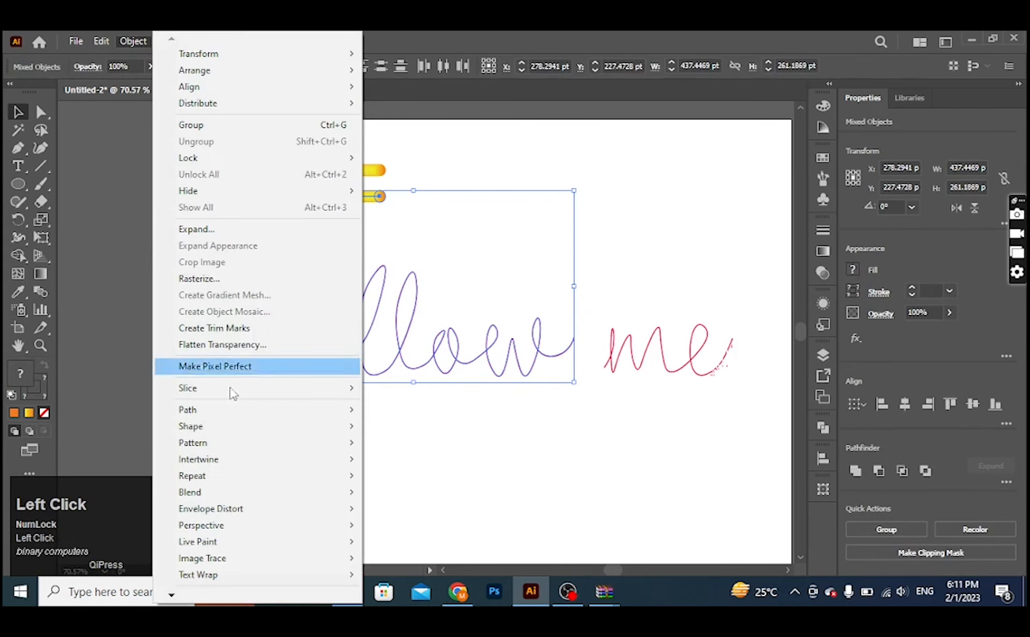
pyautogui.click(215, 493)
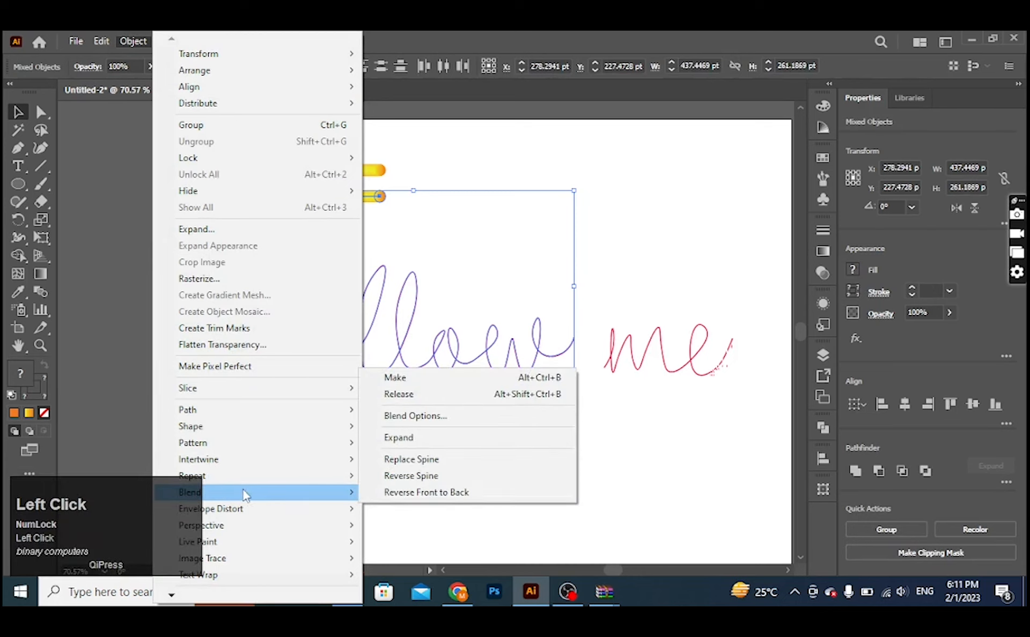
pyautogui.click(425, 459)
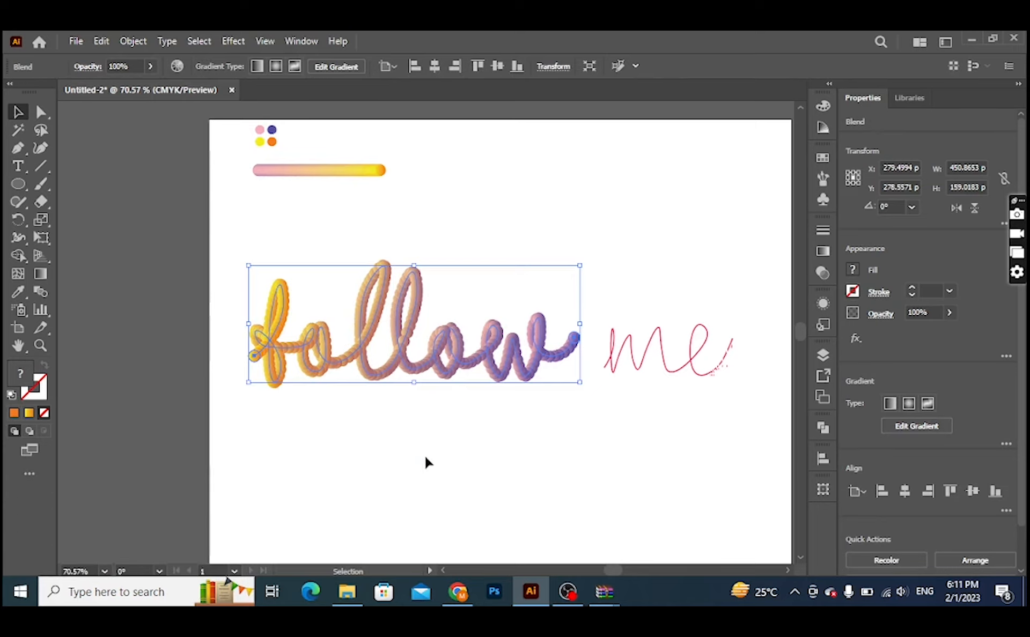
# Step: Set the "follow" blend's spacing to 500 specified steps
pyautogui.doubleClick(41, 291)
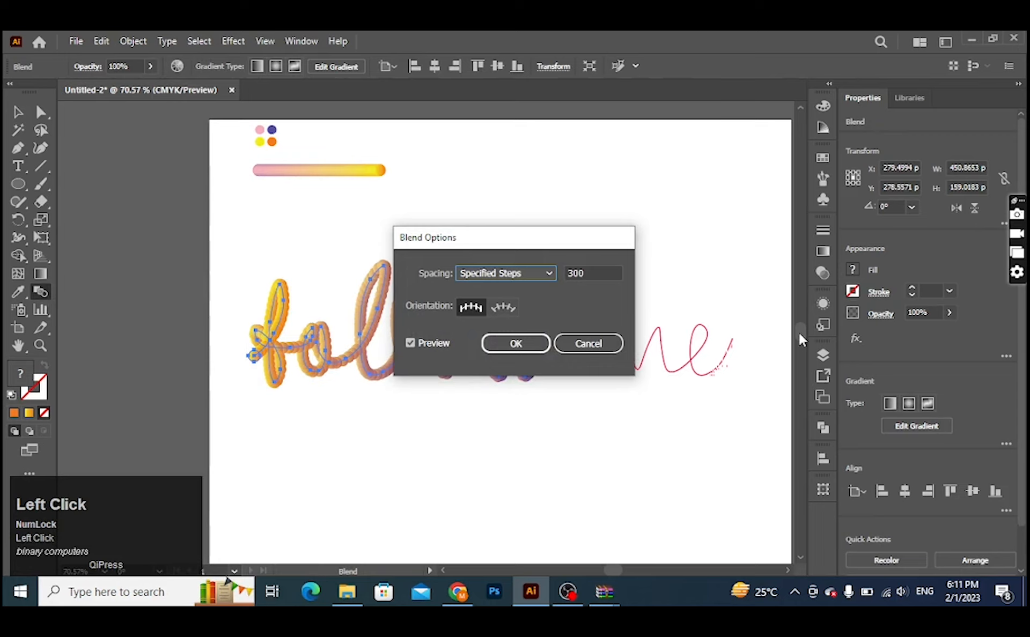
pyautogui.moveTo(598, 273); pyautogui.dragTo(532, 276)
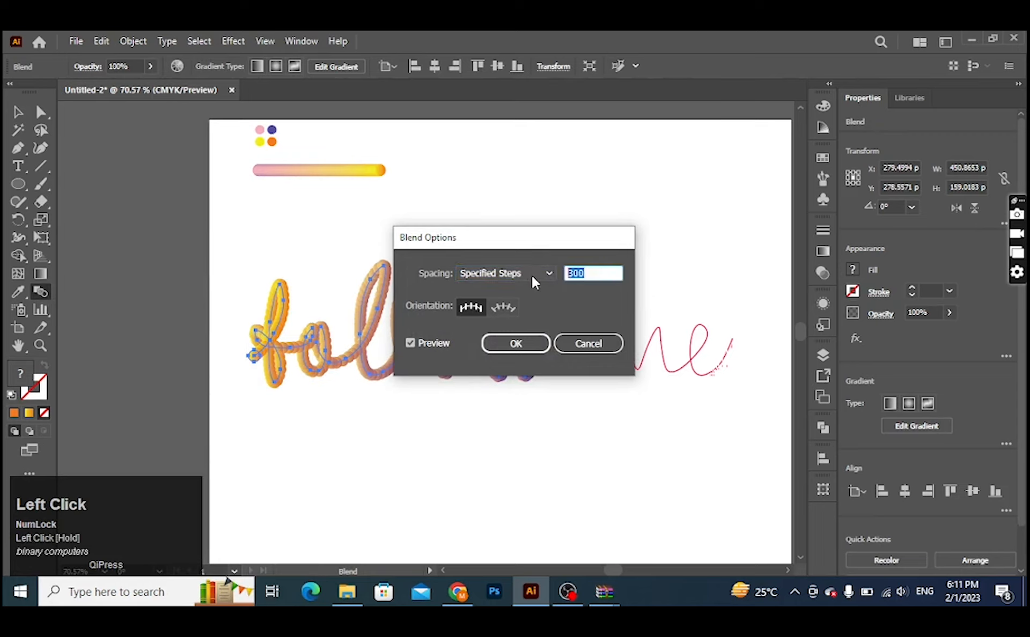
pyautogui.write('500')
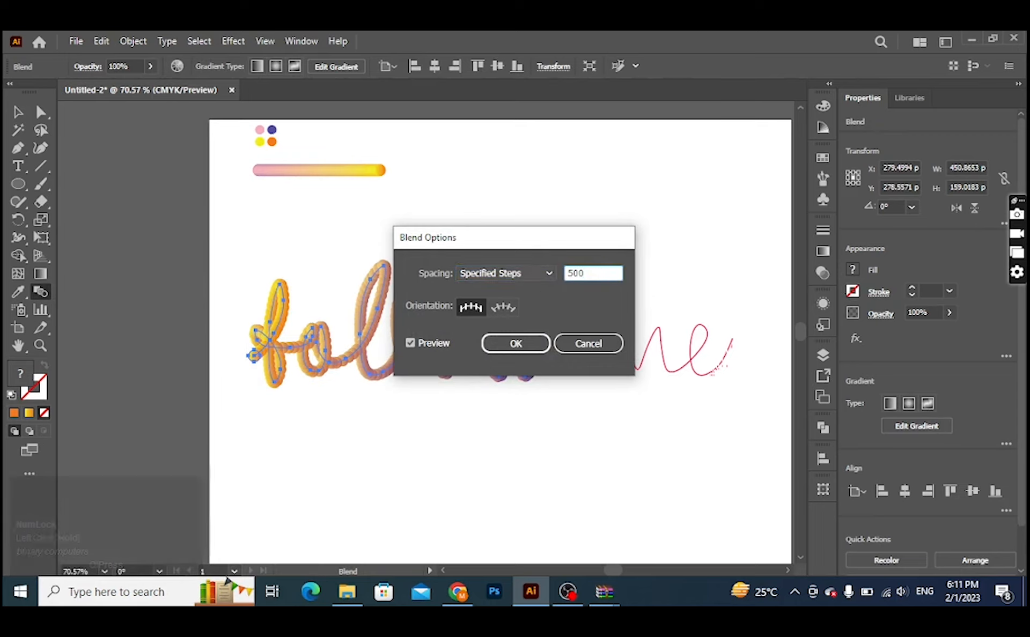
pyautogui.click(515, 350)
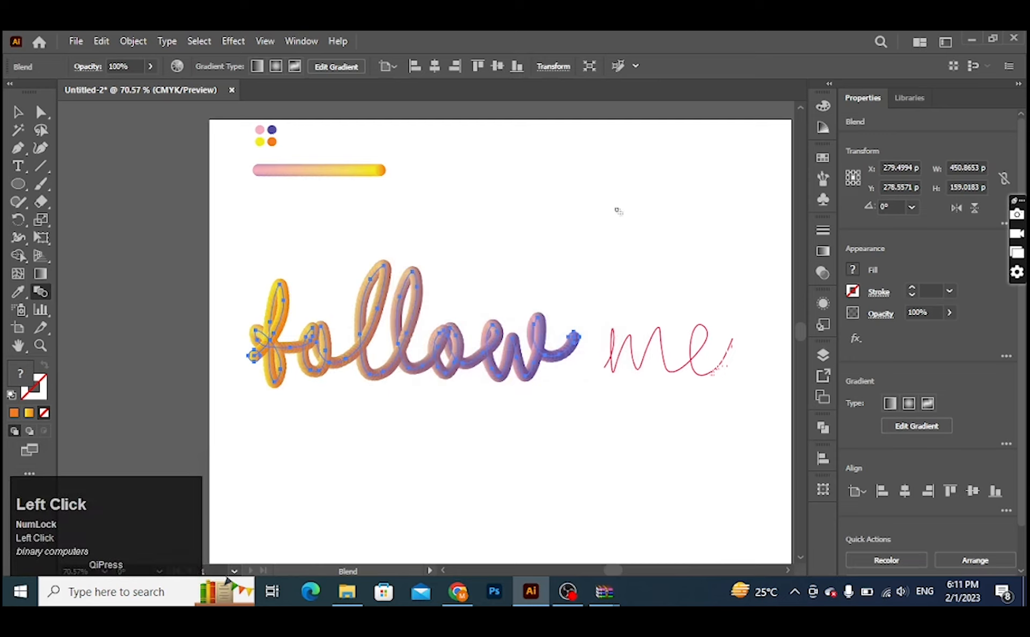
# Step: Replace the spine of the remaining gradient bar with the traced "me" path, and deselect the result
pyautogui.hotkey('ctrl', 'space')
pyautogui.moveTo(536, 358); pyautogui.dragTo(570, 442)
pyautogui.press('space')
pyautogui.moveTo(667, 409); pyautogui.dragTo(593, 455)
pyautogui.click(18, 113)
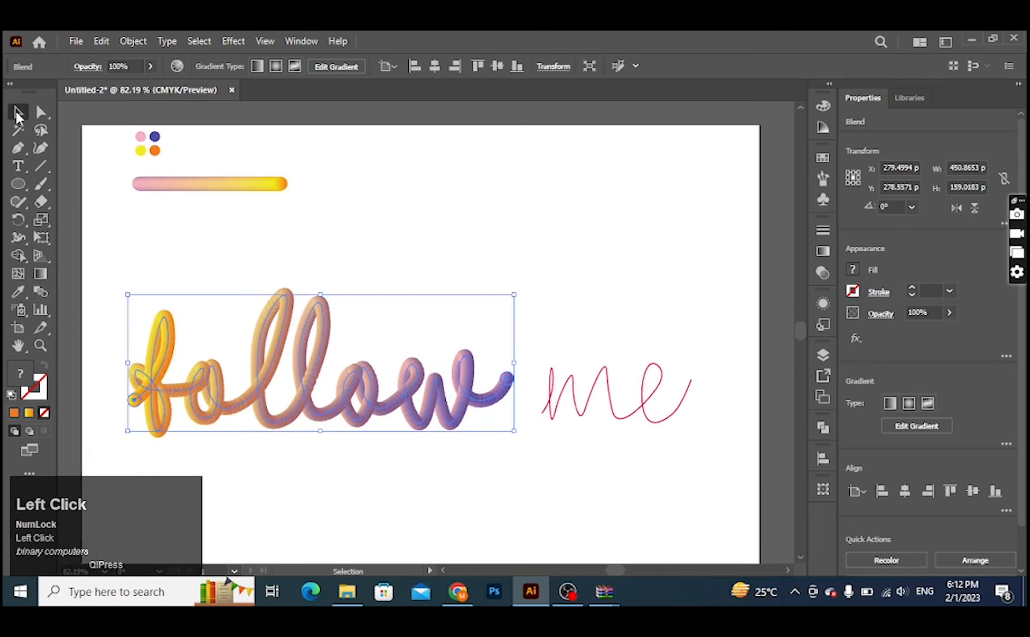
pyautogui.moveTo(565, 342); pyautogui.dragTo(697, 437)
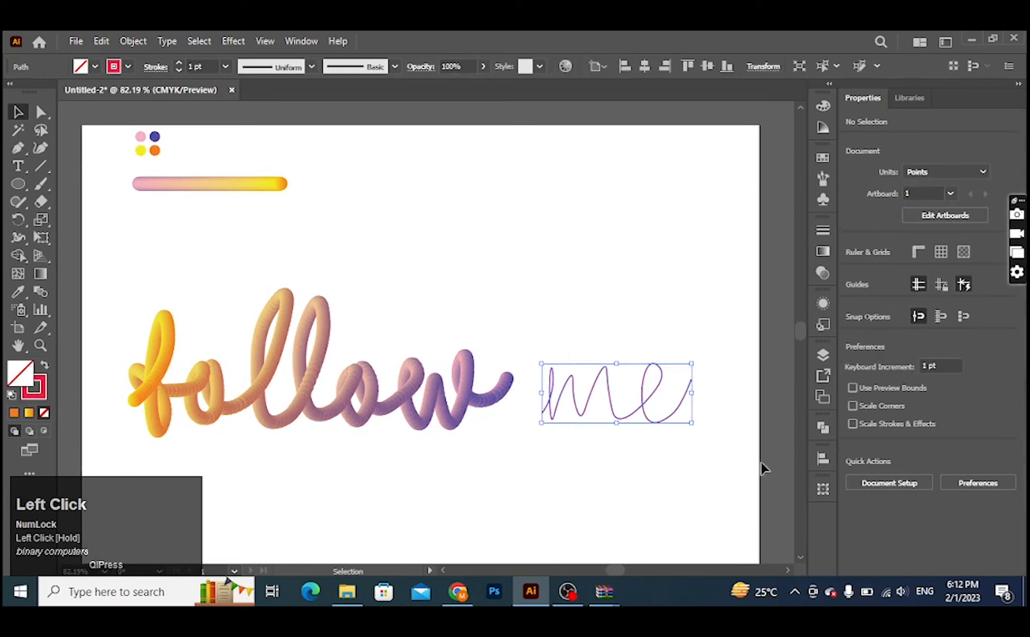
pyautogui.keyDown('shift'); pyautogui.click(252, 185); pyautogui.keyUp('shift')
pyautogui.click(133, 42)
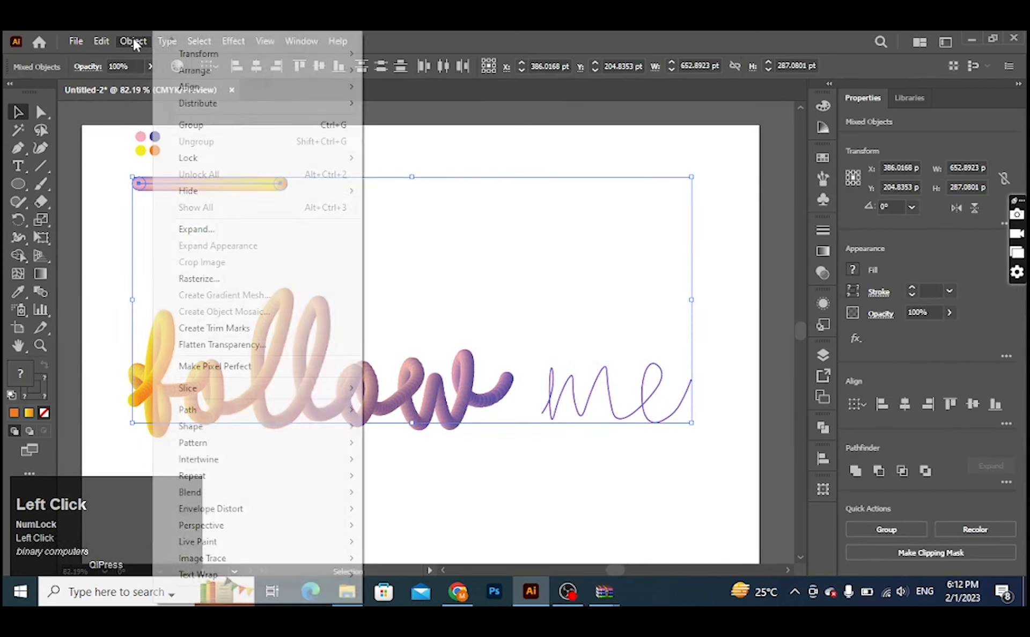
pyautogui.moveTo(222, 496)
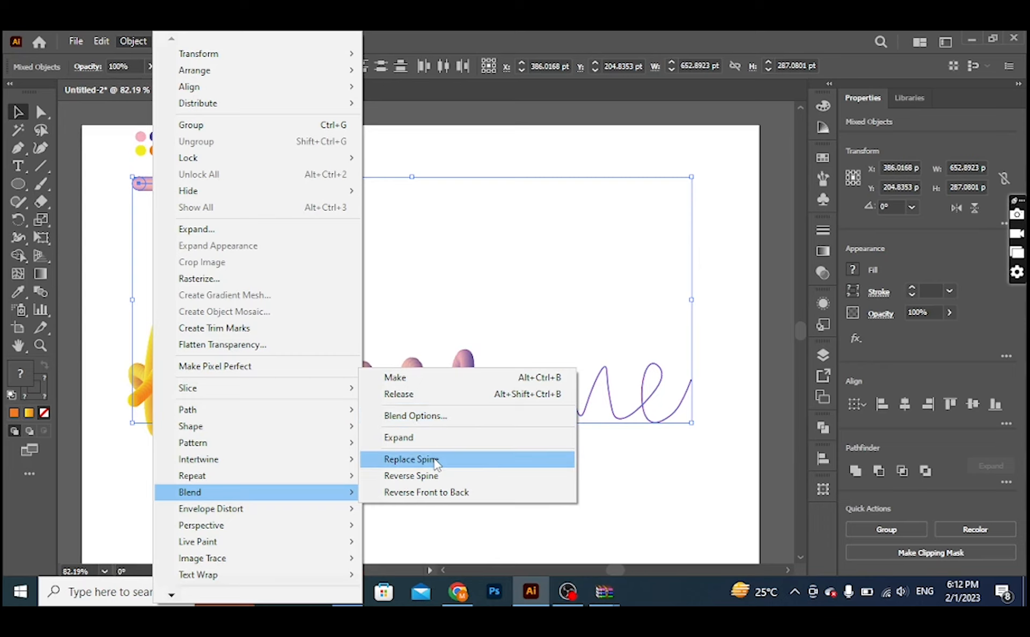
pyautogui.click(411, 459)
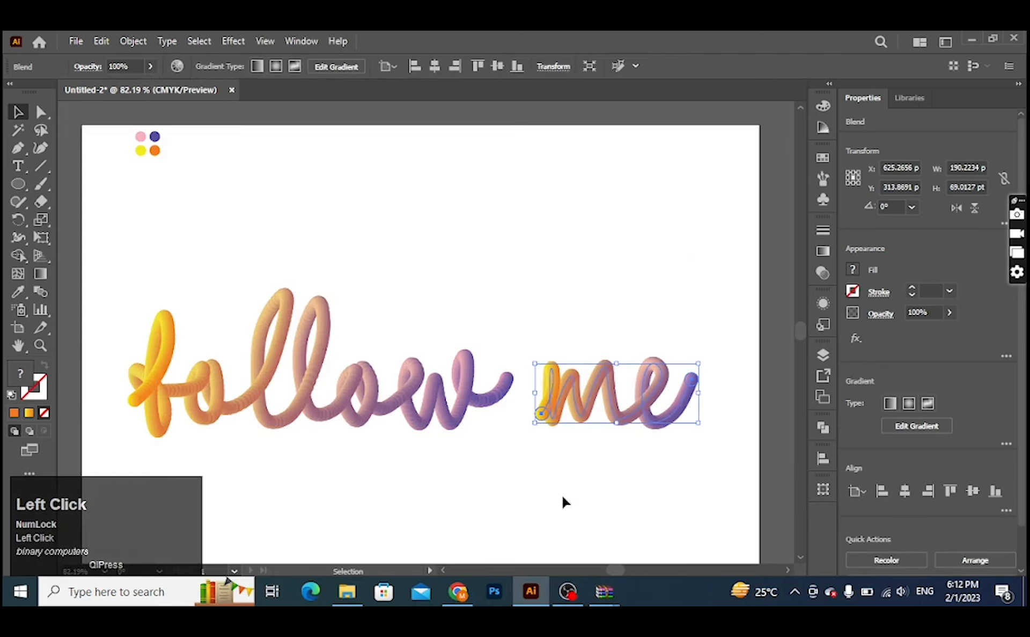
pyautogui.click(646, 283)
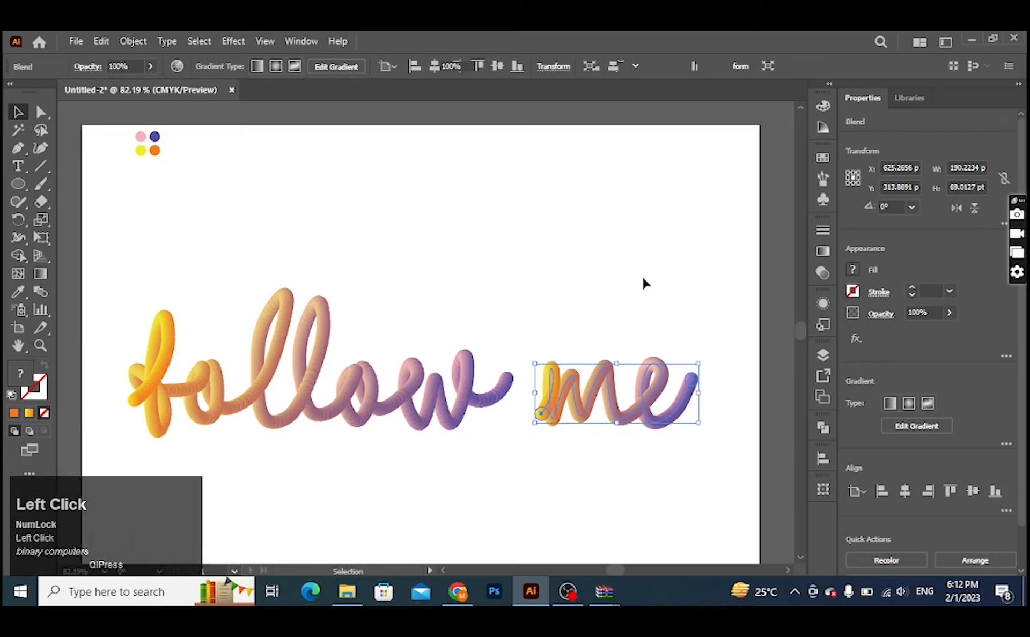
# Step: Examine the blended "follow me" strokes up close for visible stepping, and check the lettering on the whole artboard
pyautogui.hotkey('ctrl', 'space')
pyautogui.moveTo(629, 360); pyautogui.dragTo(809, 501)
pyautogui.press('space')
pyautogui.hotkey('ctrl', 'space')
pyautogui.moveTo(671, 449); pyautogui.dragTo(567, 429)
pyautogui.press('space')
pyautogui.moveTo(339, 397); pyautogui.dragTo(748, 397)
pyautogui.hotkey('ctrl', 'space')
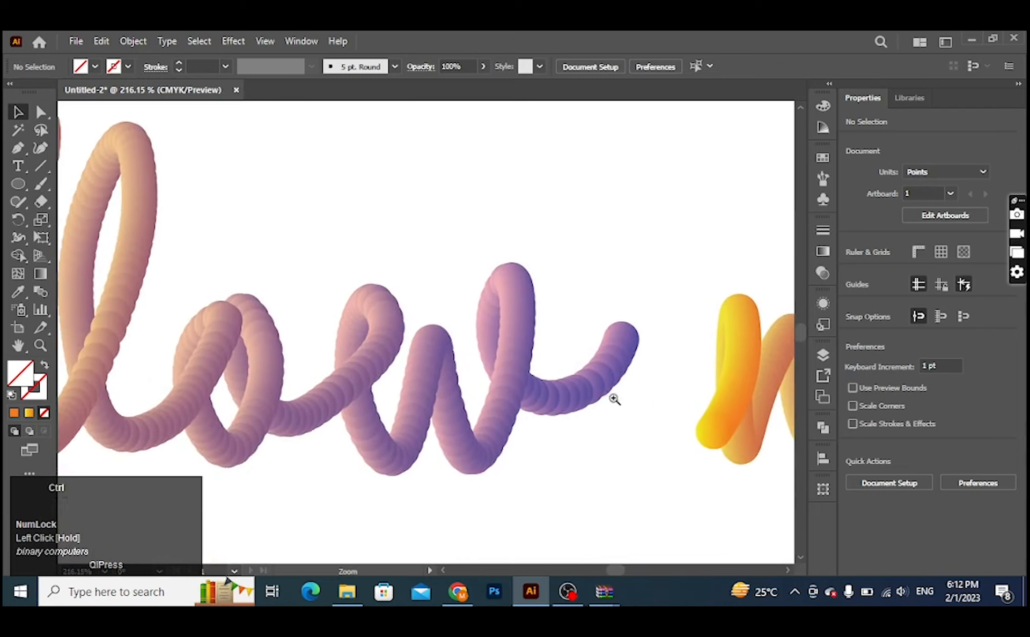
pyautogui.moveTo(615, 400); pyautogui.dragTo(410, 388)
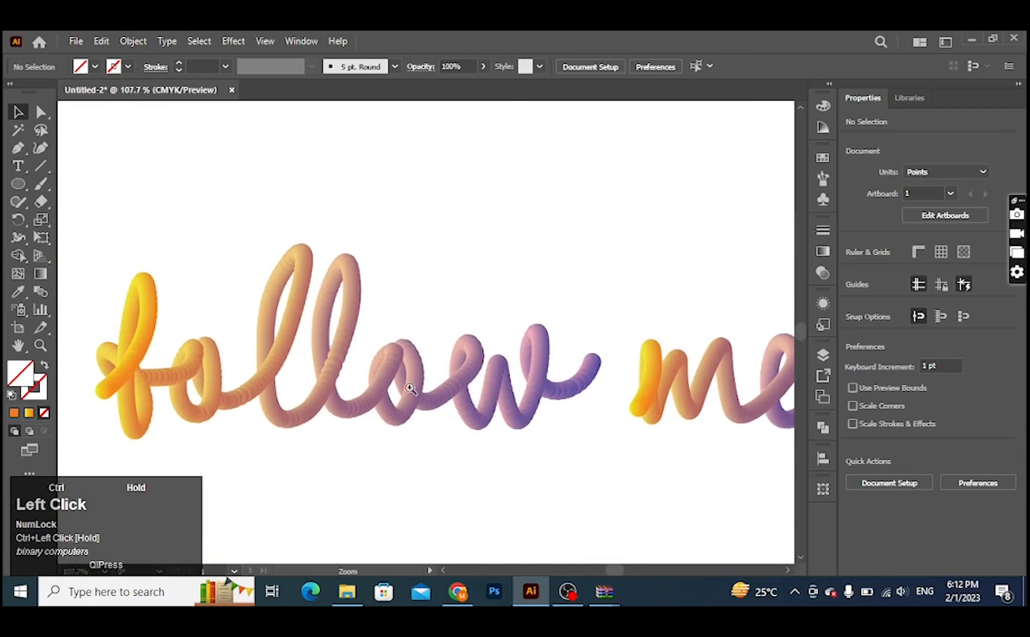
pyautogui.press('space')
pyautogui.moveTo(329, 401); pyautogui.dragTo(414, 398)
pyautogui.hotkey('ctrl', 'space')
pyautogui.moveTo(558, 413); pyautogui.dragTo(435, 403)
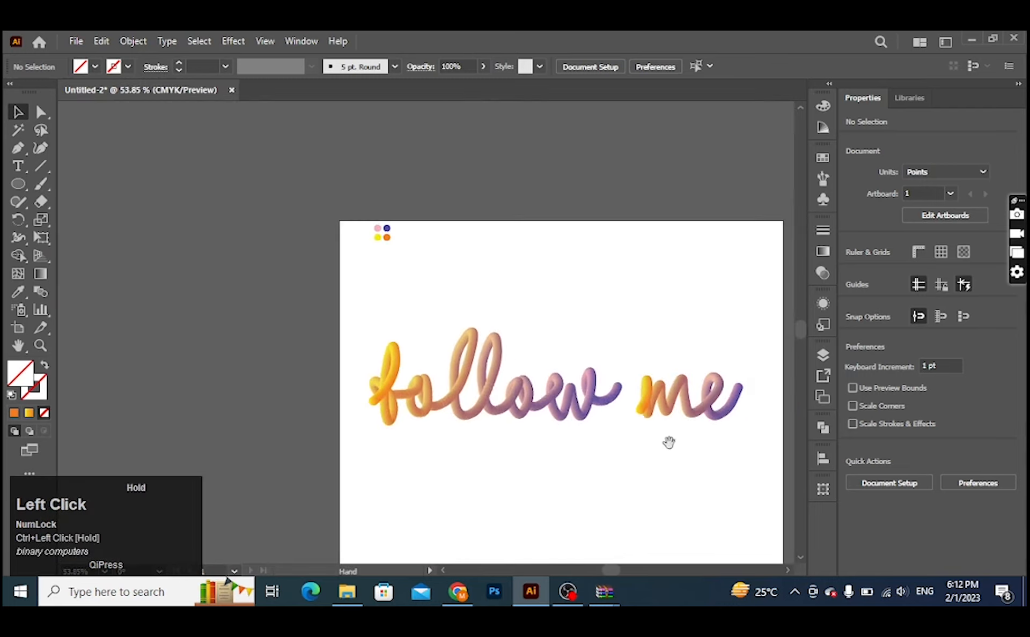
pyautogui.moveTo(668, 441); pyautogui.dragTo(535, 376)
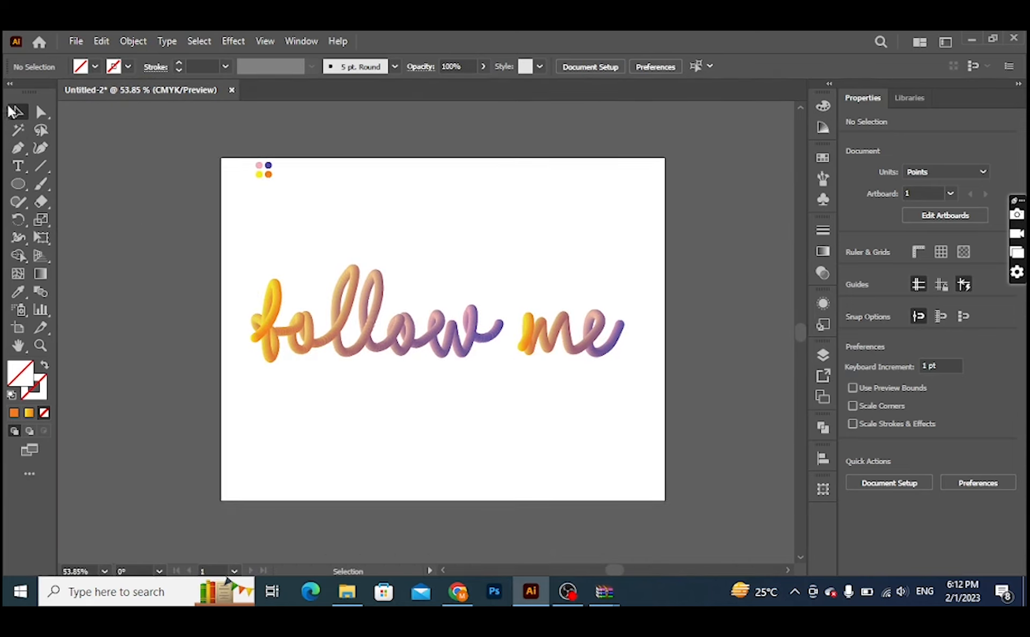
# Step: Draw a rectangle about 792 × 413 pt over the lettering, spanning the full width of the artboard
pyautogui.click(19, 184)
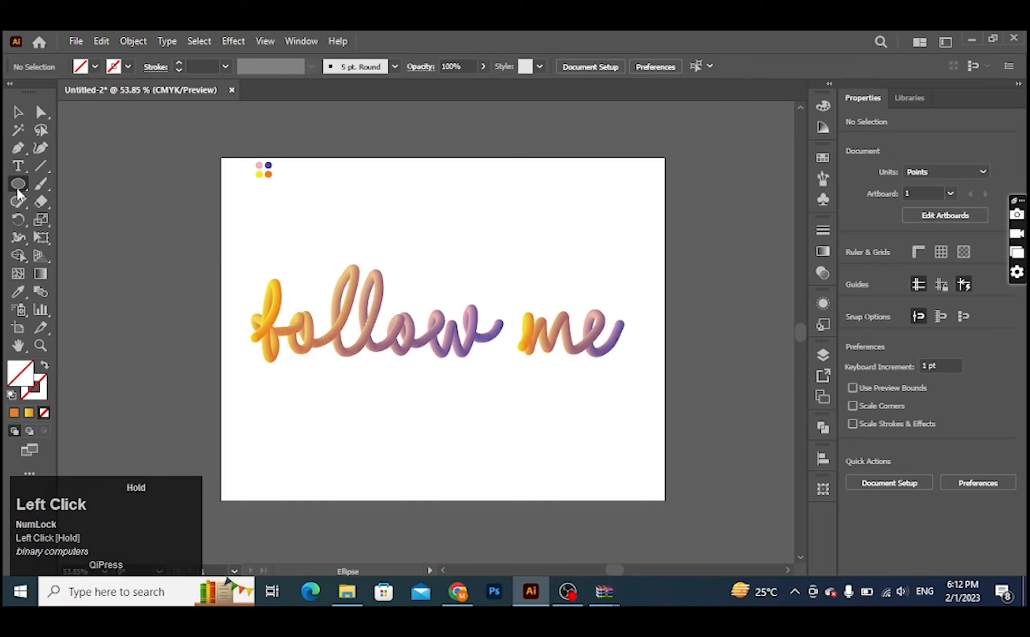
pyautogui.click(113, 184)
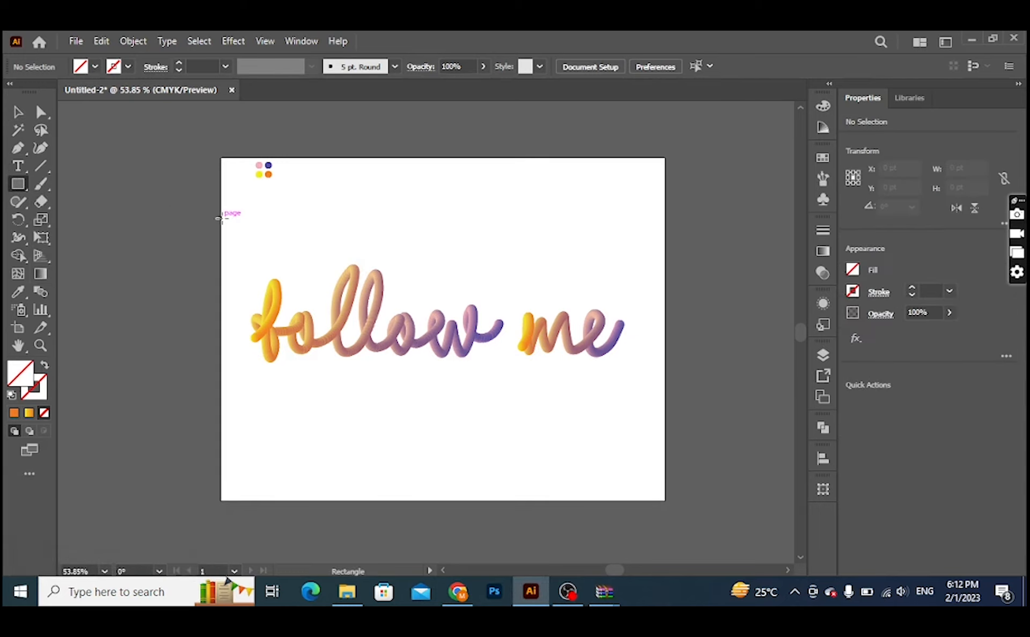
pyautogui.moveTo(219, 218); pyautogui.dragTo(665, 450)
# Step: Give the rectangle a black fill and a white 1 pt stroke
pyautogui.doubleClick(15, 379)
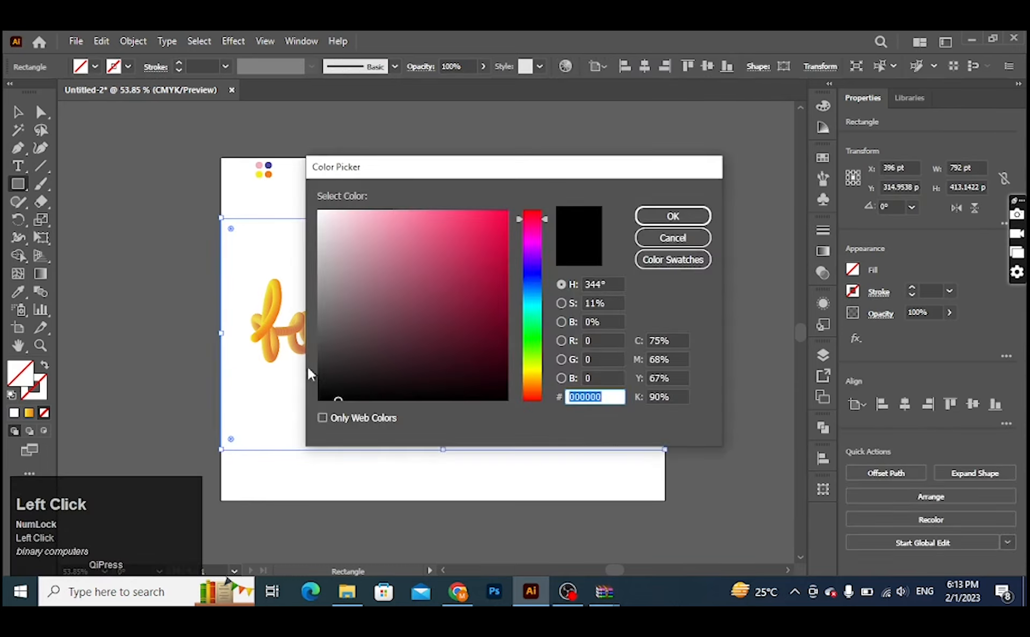
pyautogui.click(696, 238)
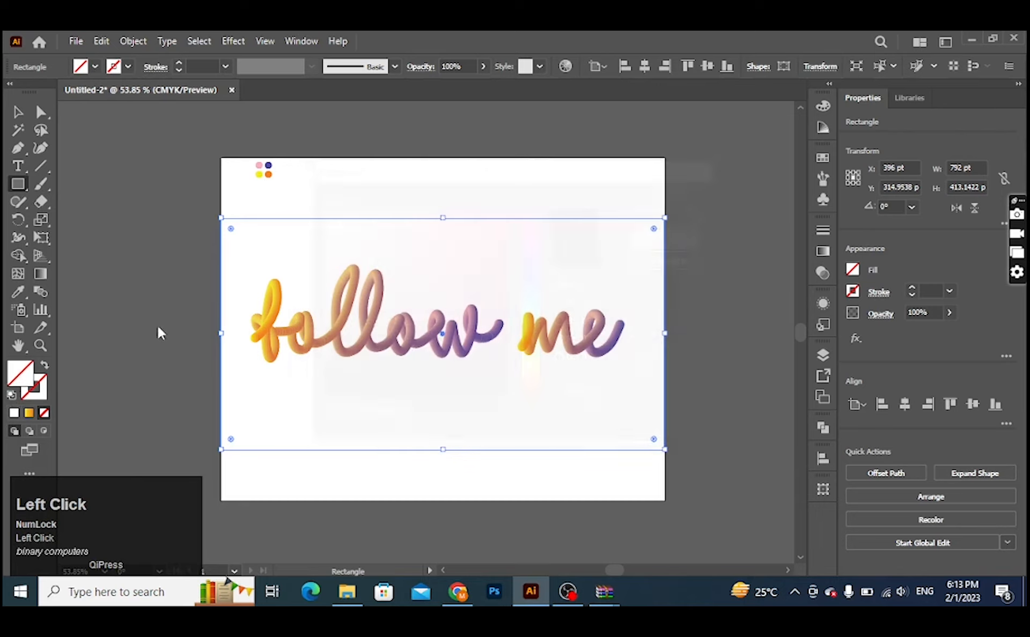
pyautogui.click(11, 396)
pyautogui.click(45, 367)
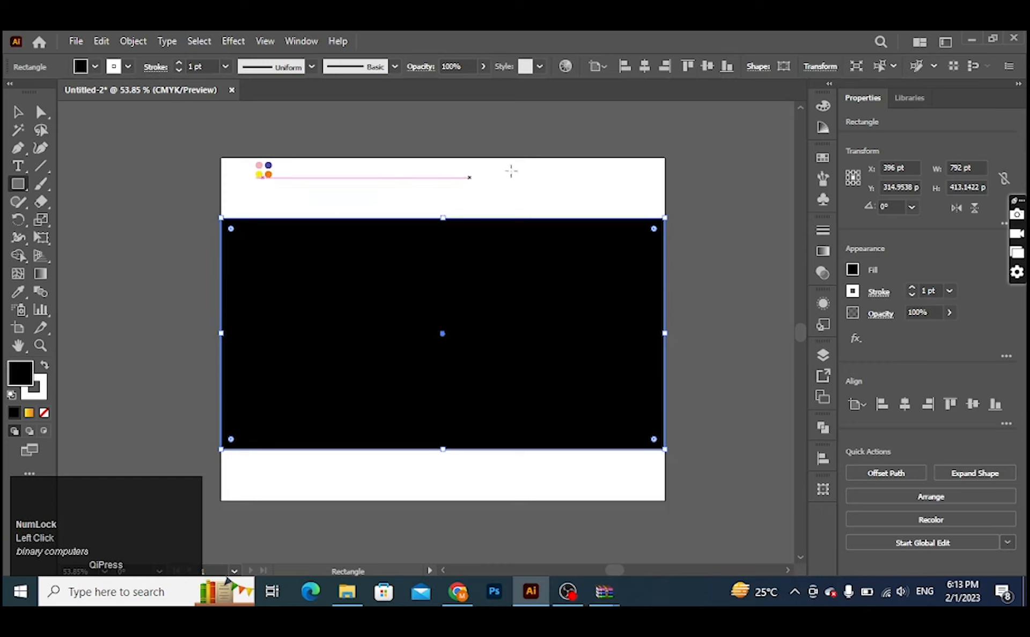
# Step: Send the black rectangle to the back, behind the lettering
pyautogui.rightClick(302, 250)
pyautogui.click(429, 500)
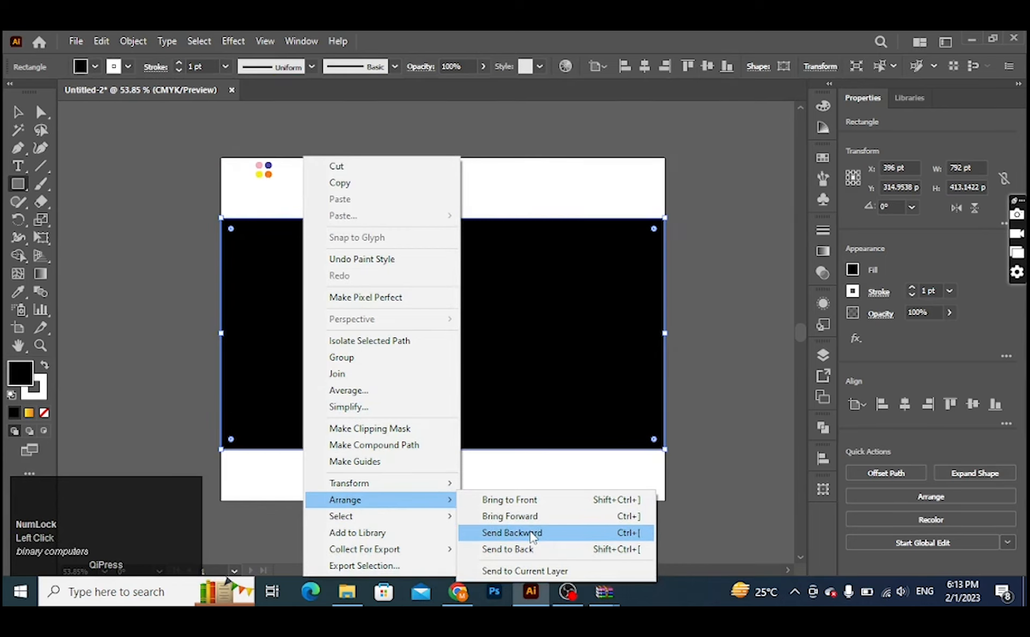
pyautogui.click(530, 549)
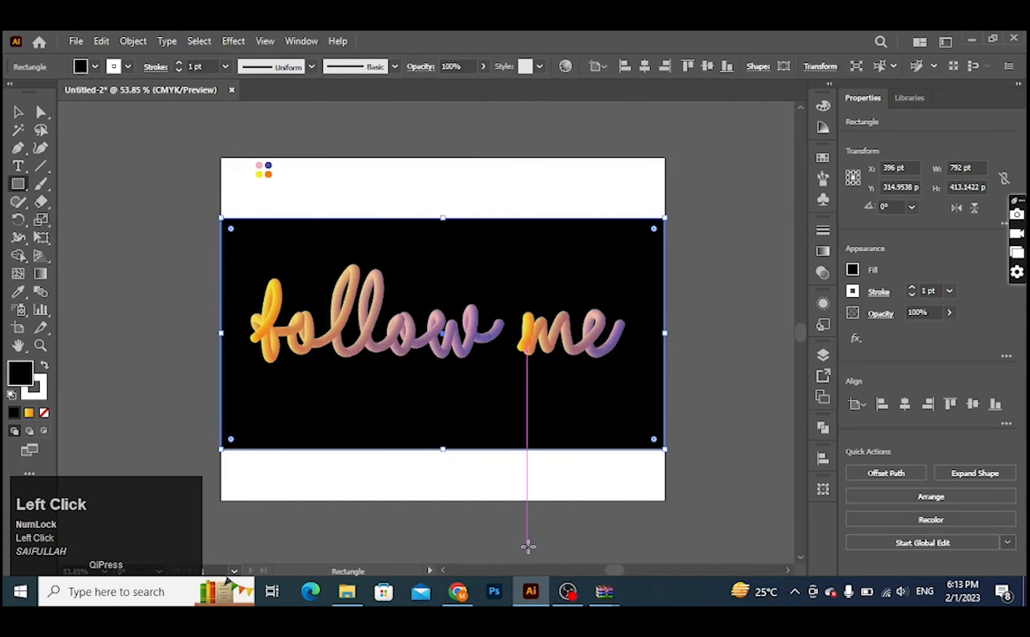
# Step: Inspect the smoothness of the lettering's blended strokes against the black background
pyautogui.hotkey('ctrl', 'space')
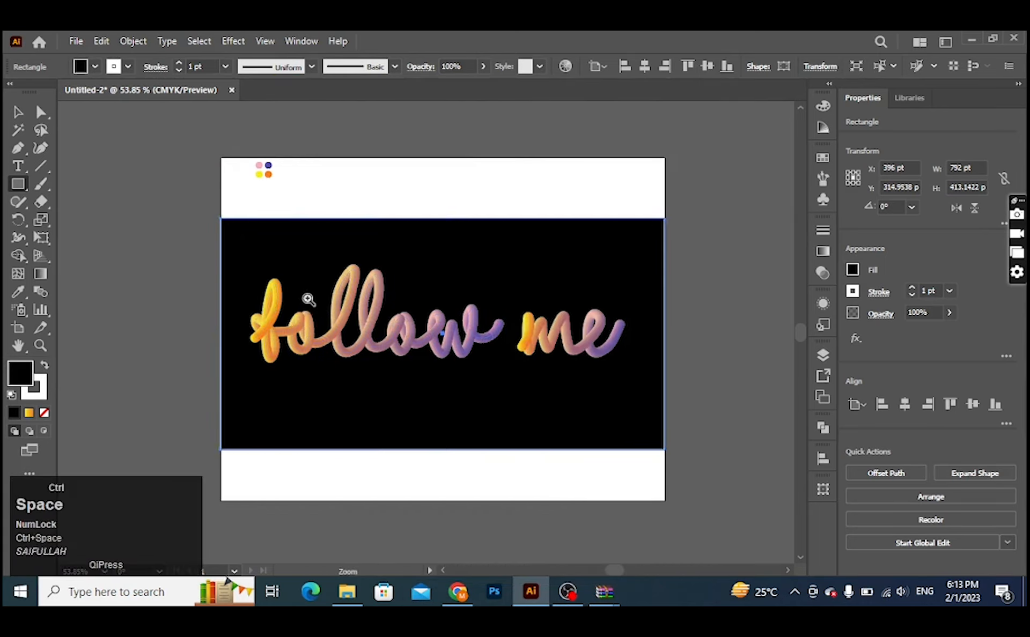
pyautogui.moveTo(305, 295); pyautogui.dragTo(439, 364)
pyautogui.press('space')
pyautogui.moveTo(630, 384); pyautogui.dragTo(441, 345)
pyautogui.hotkey('ctrl', 'space')
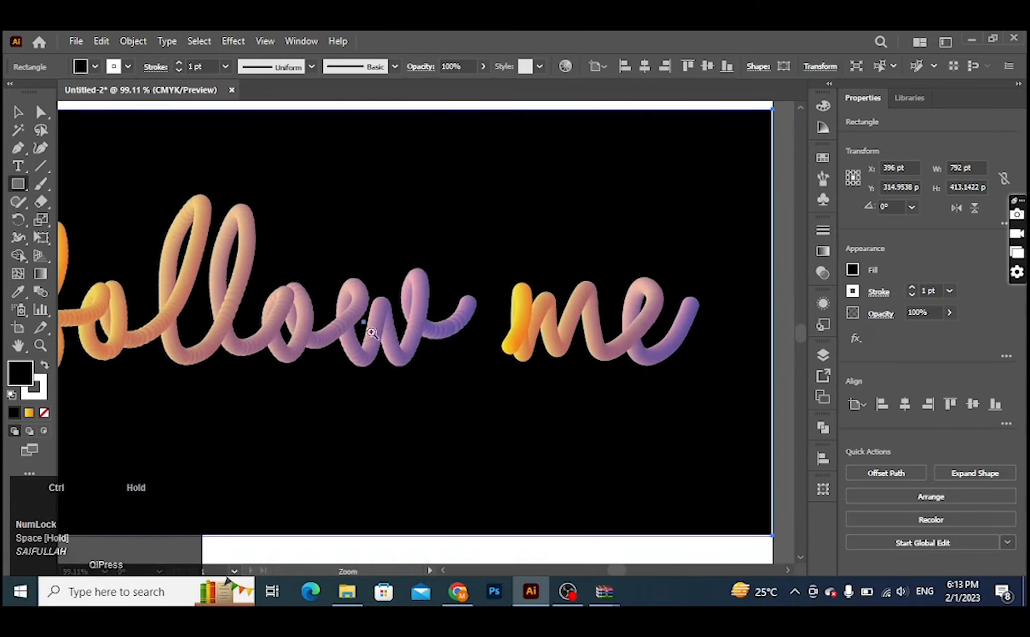
pyautogui.moveTo(293, 309); pyautogui.dragTo(577, 360)
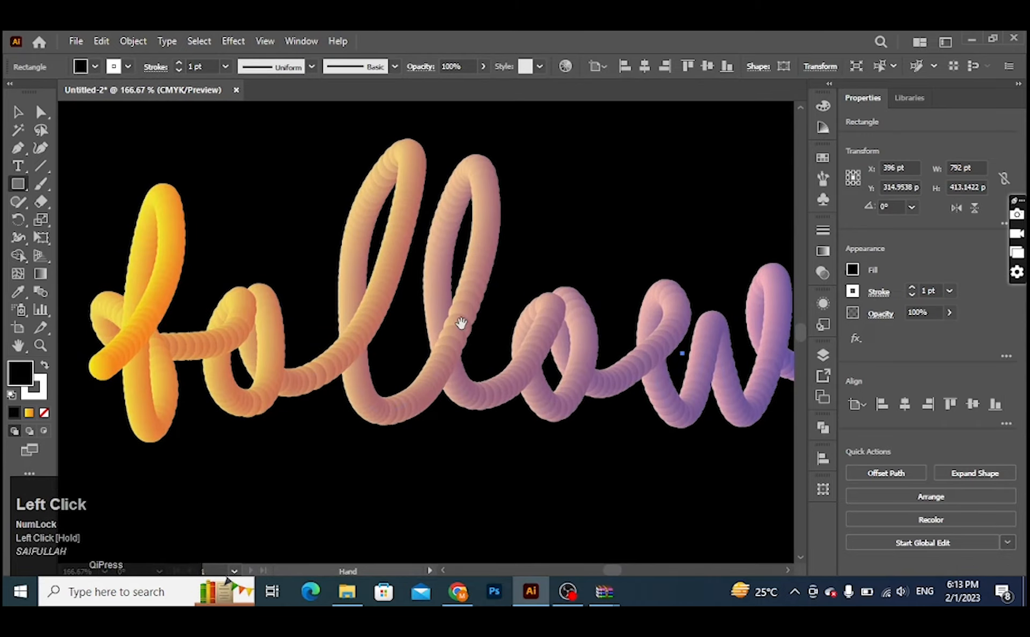
pyautogui.hotkey('ctrl', 'space')
pyautogui.moveTo(598, 290); pyautogui.dragTo(490, 307)
pyautogui.press('space')
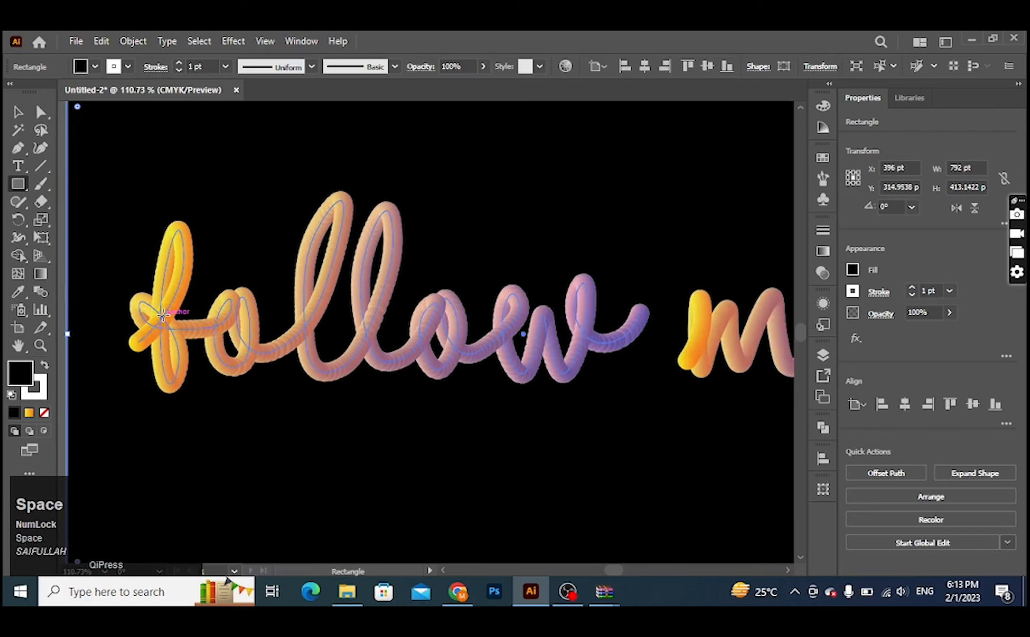
pyautogui.doubleClick(42, 293)
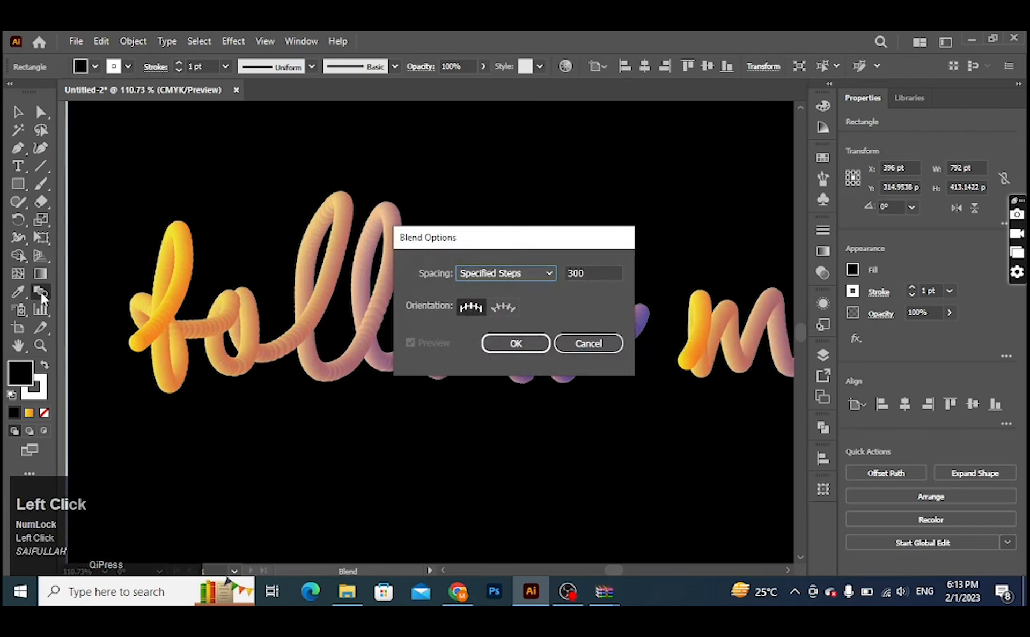
pyautogui.moveTo(595, 273); pyautogui.dragTo(528, 274)
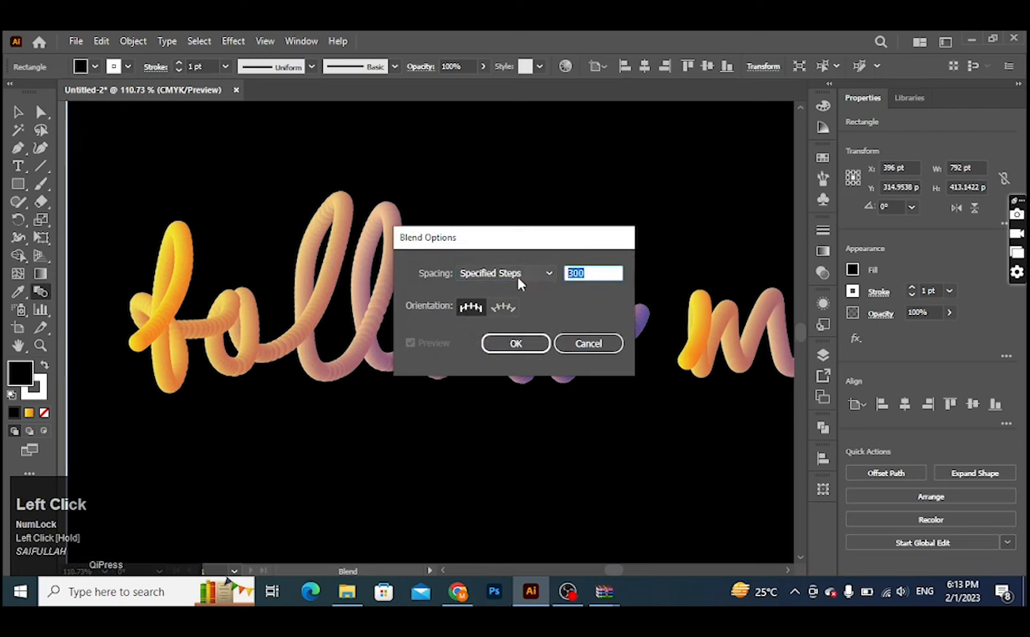
pyautogui.click(589, 345)
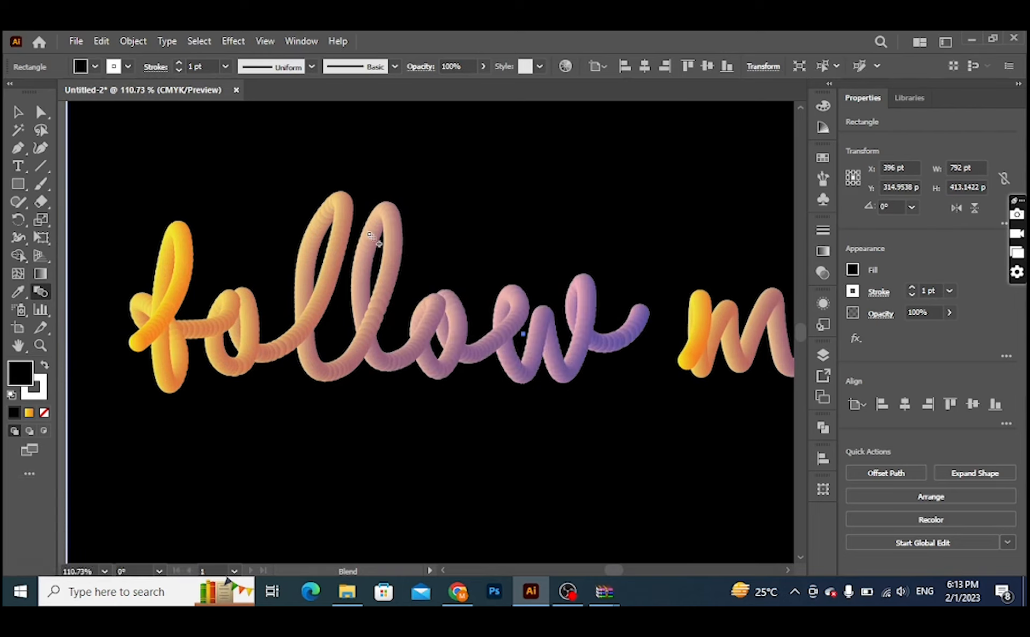
# Step: Select both the "follow" and "me" blends and set their spacing to 500 specified steps
pyautogui.press('v')
pyautogui.click(590, 299)
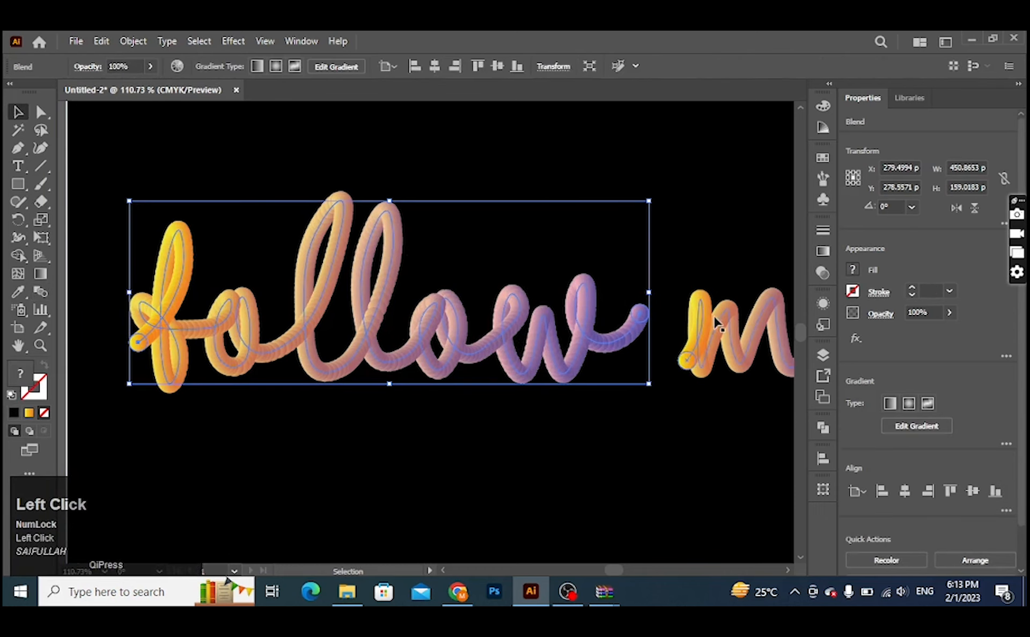
pyautogui.keyDown('shift'); pyautogui.click(759, 349); pyautogui.keyUp('shift')
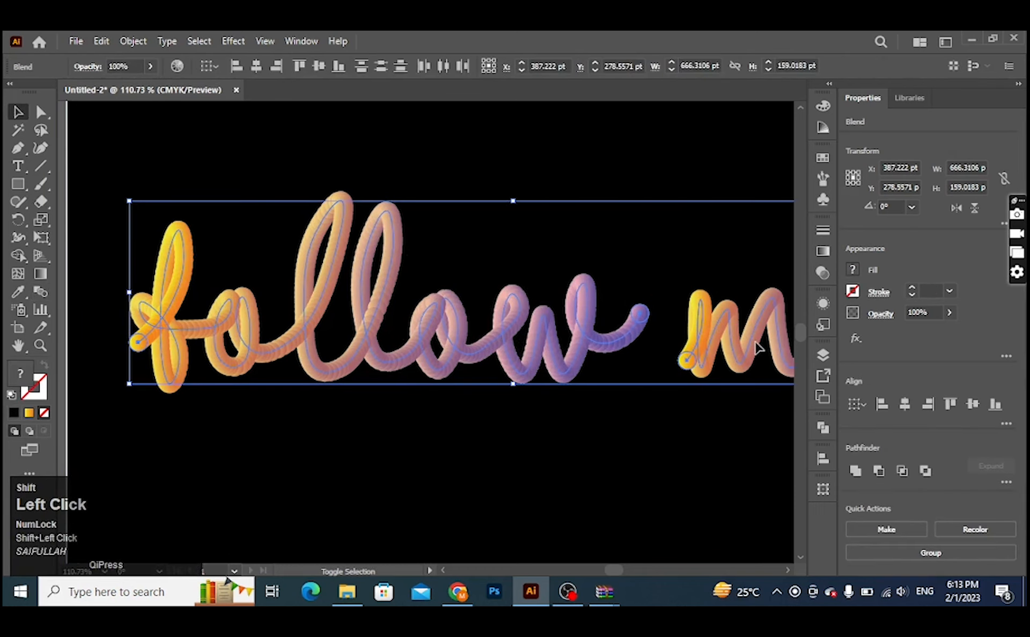
pyautogui.doubleClick(41, 291)
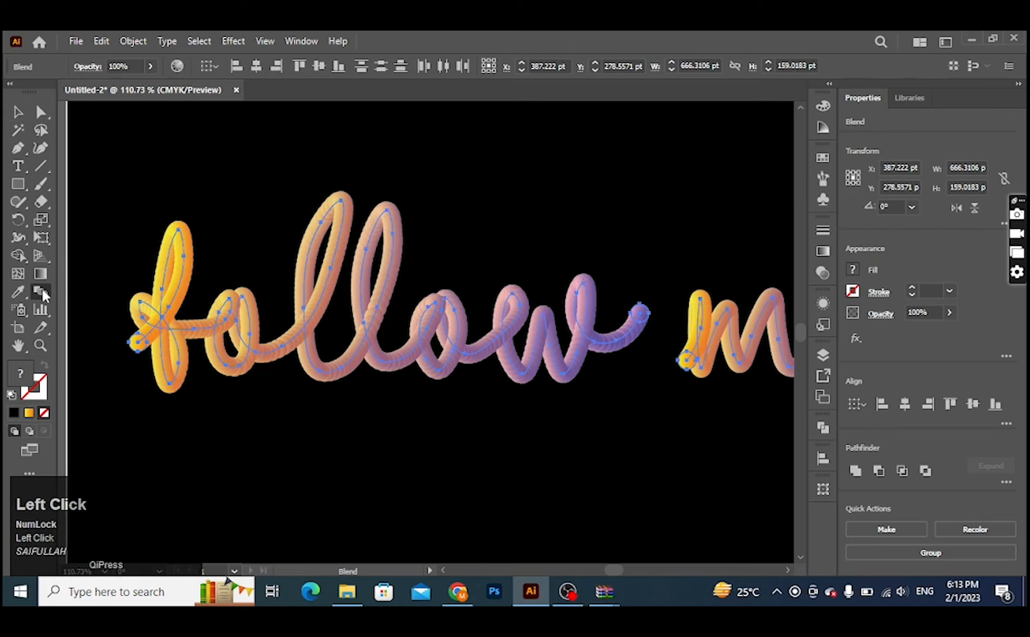
pyautogui.moveTo(609, 273); pyautogui.dragTo(526, 280)
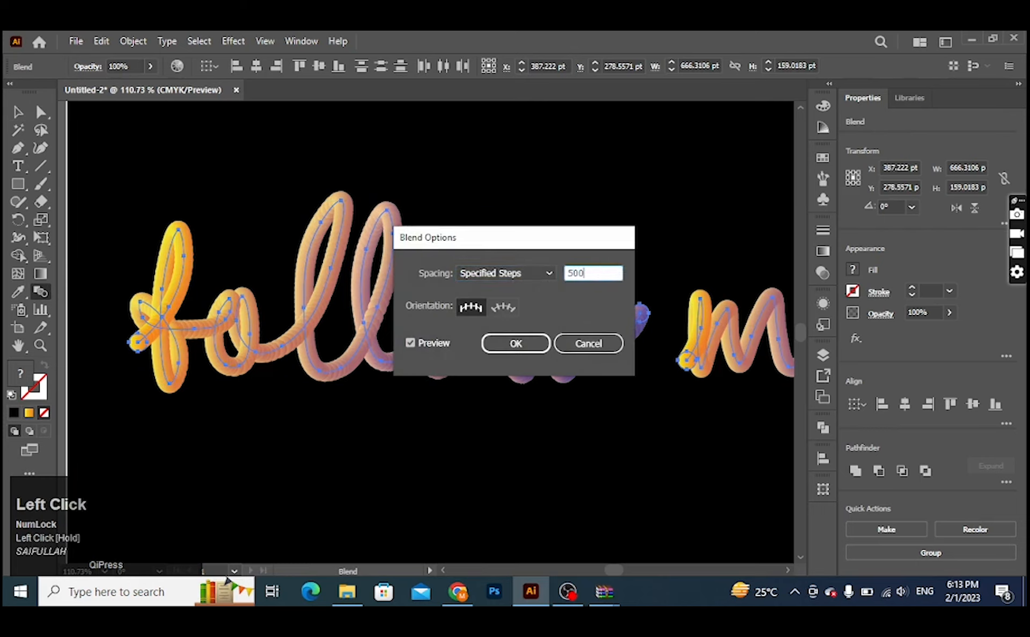
pyautogui.write('500')
pyautogui.click(516, 344)
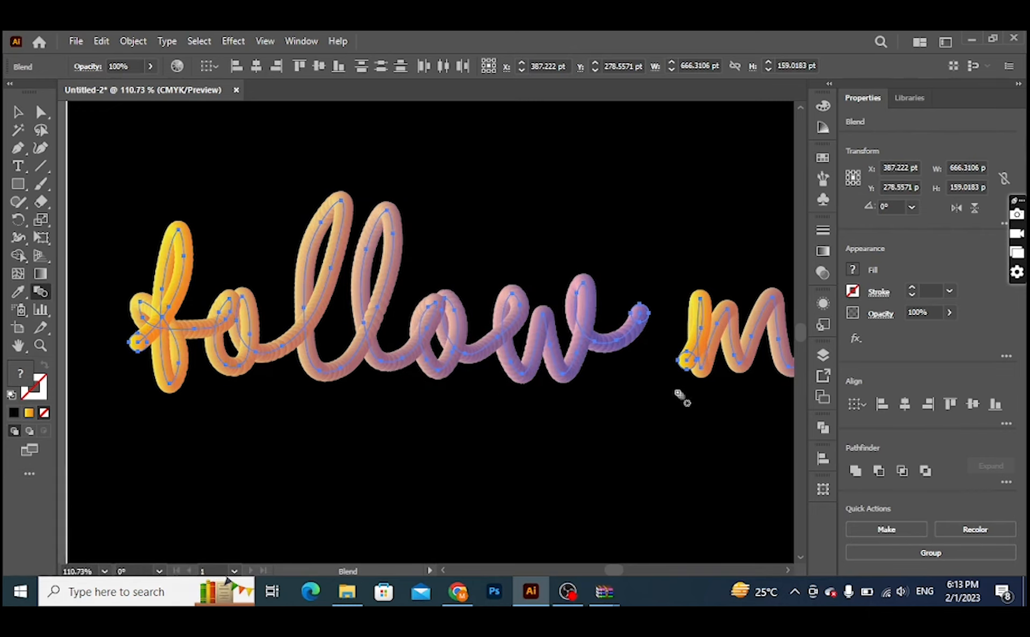
# Step: Change the spacing of both selected blends to Specified Distance with a value of 1 pt
pyautogui.hotkey('ctrl', 'space')
pyautogui.moveTo(536, 306); pyautogui.dragTo(732, 410)
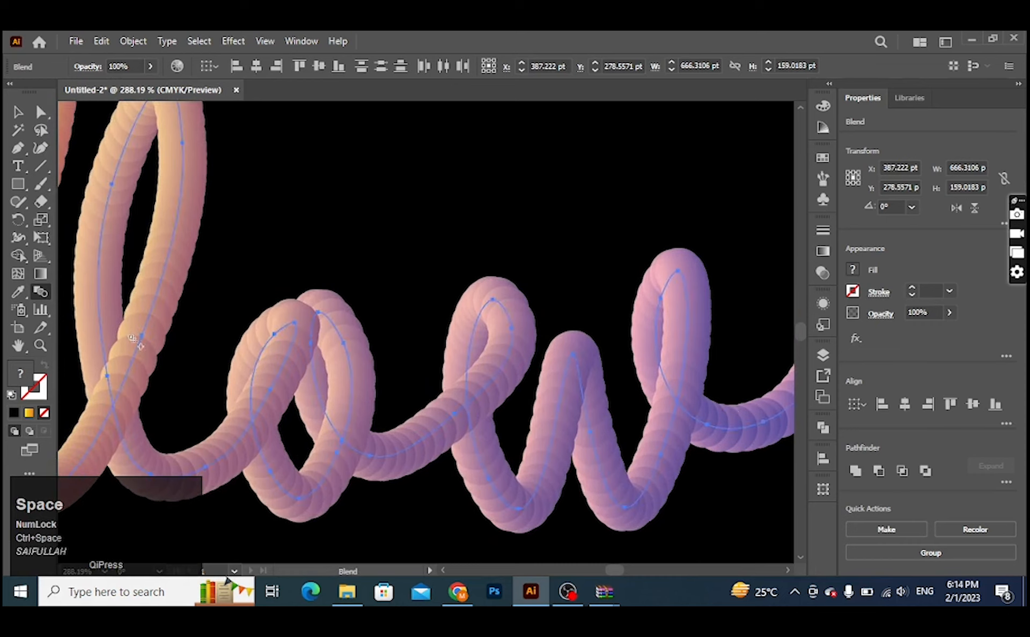
pyautogui.doubleClick(41, 290)
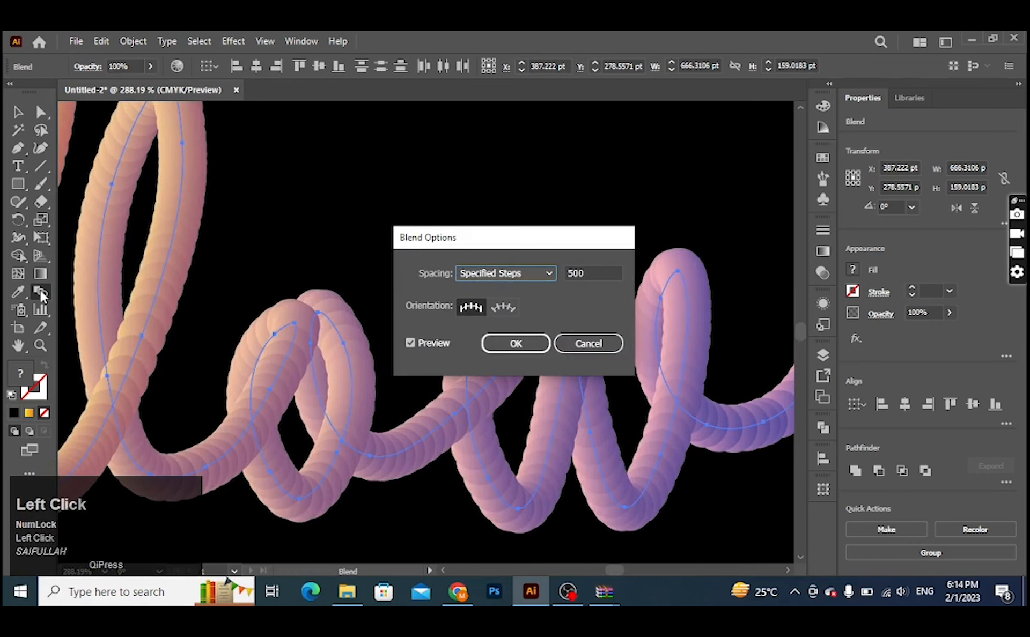
pyautogui.click(502, 275)
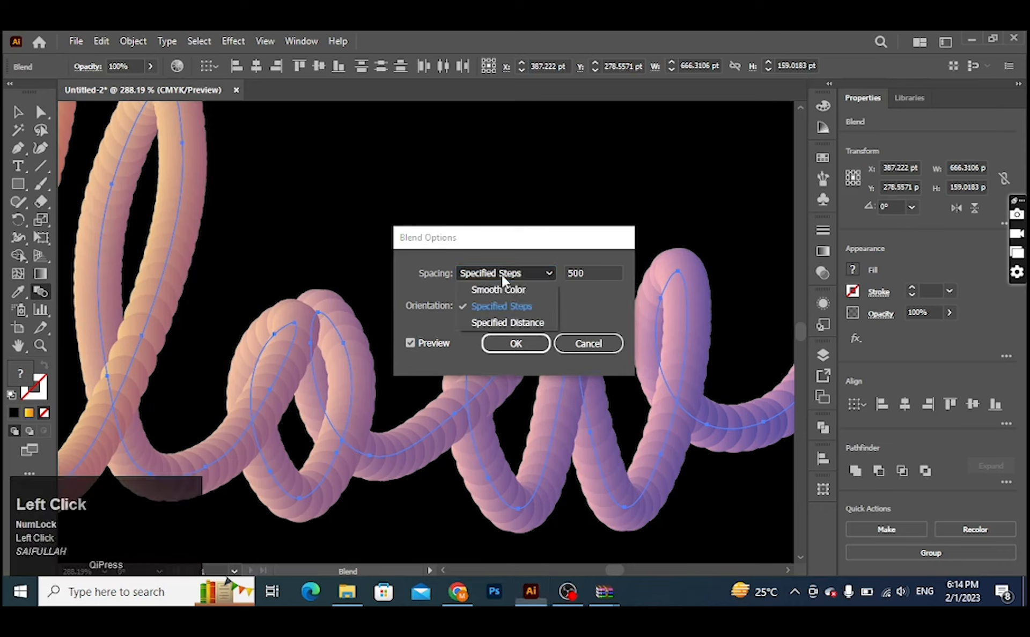
pyautogui.click(506, 322)
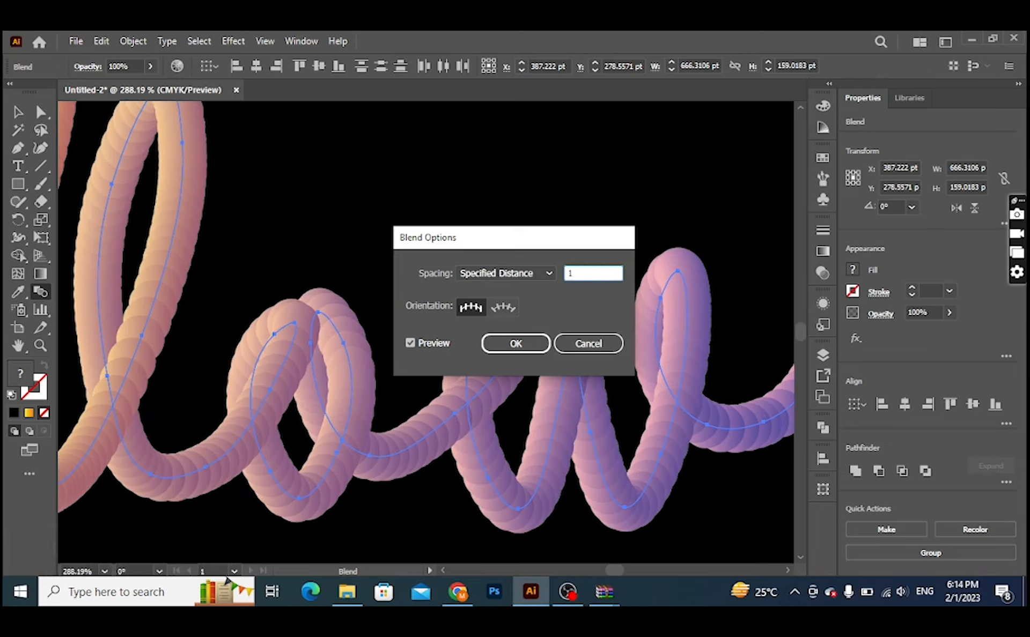
pyautogui.write('1')
pyautogui.click(516, 344)
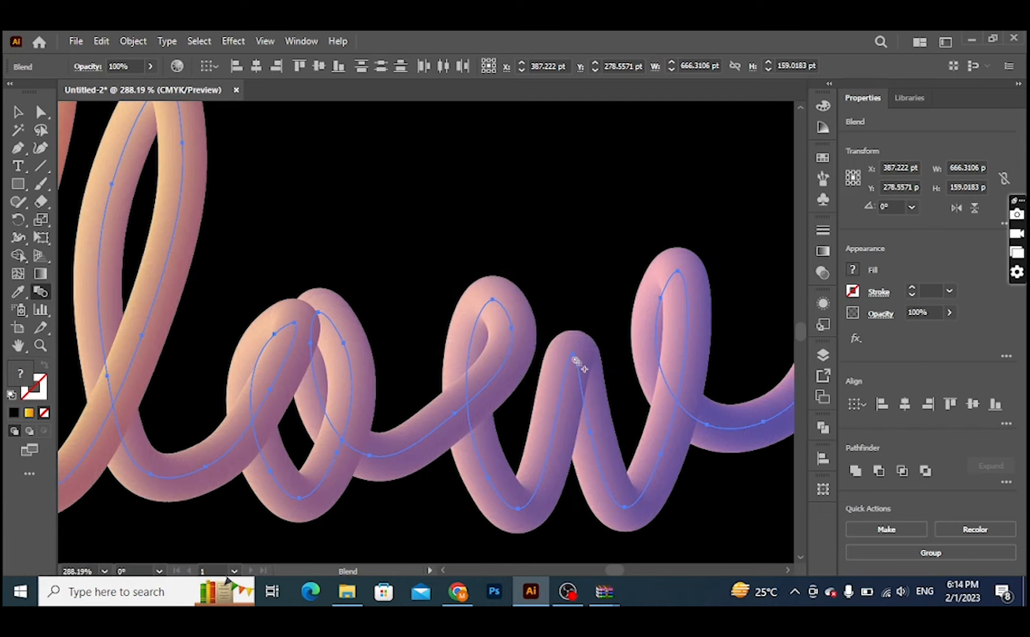
pyautogui.press('v')
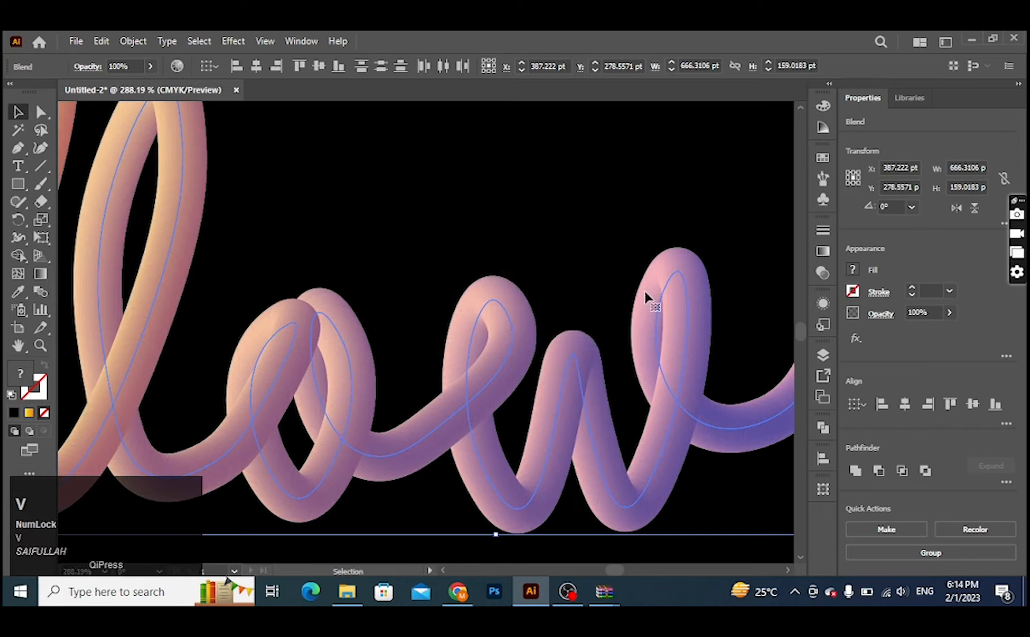
# Step: Check the complete "follow me" lettering against the black background with the blends deselected
pyautogui.hotkey('ctrl', 'space')
pyautogui.moveTo(649, 292); pyautogui.dragTo(369, 257)
pyautogui.press('space')
pyautogui.moveTo(614, 306); pyautogui.dragTo(520, 354)
pyautogui.click(527, 162)
pyautogui.hotkey('ctrl', 'space')
pyautogui.press('space')
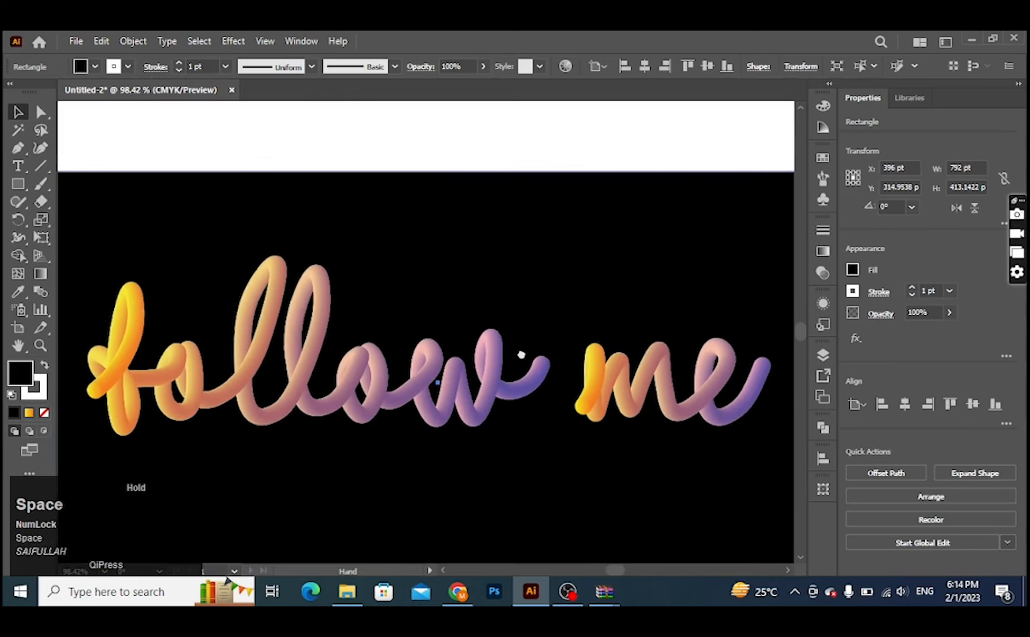